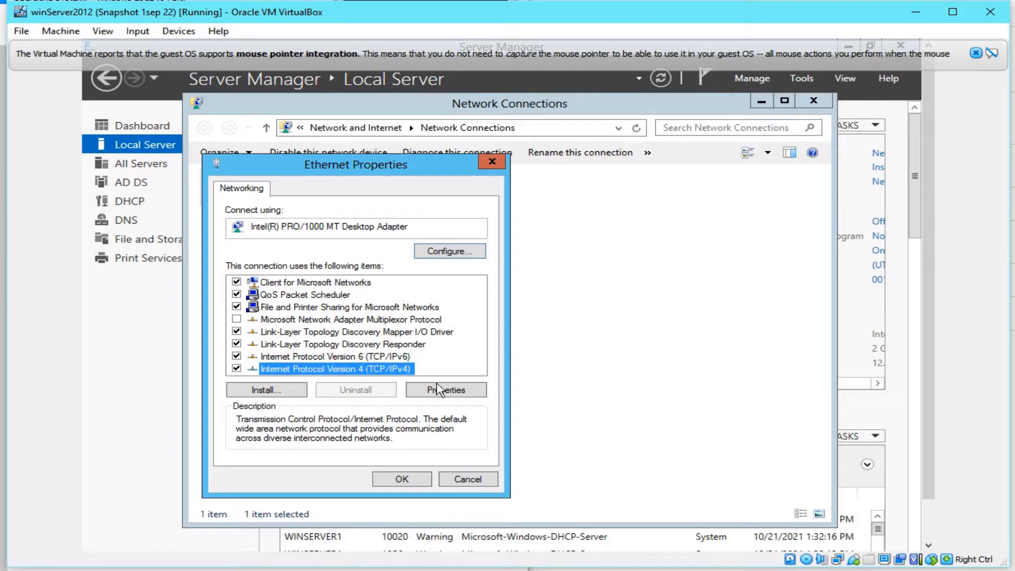
# Step: Review winServer2012's static IPv4 settings (192.168.1.100), decline the gateway warning, and cancel both dialogs unsaved
pyautogui.click(448, 390)
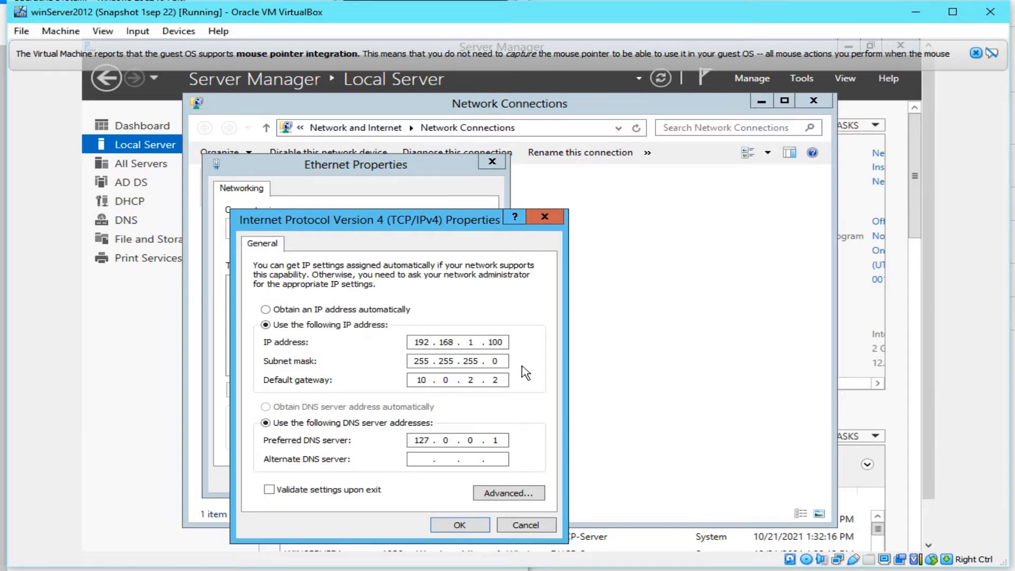
pyautogui.click(459, 525)
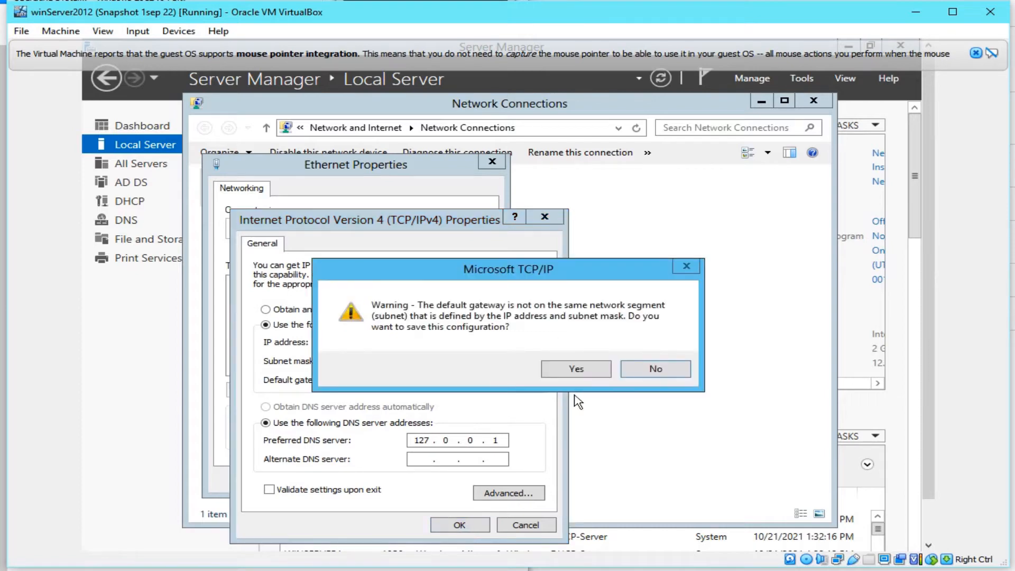
pyautogui.click(655, 370)
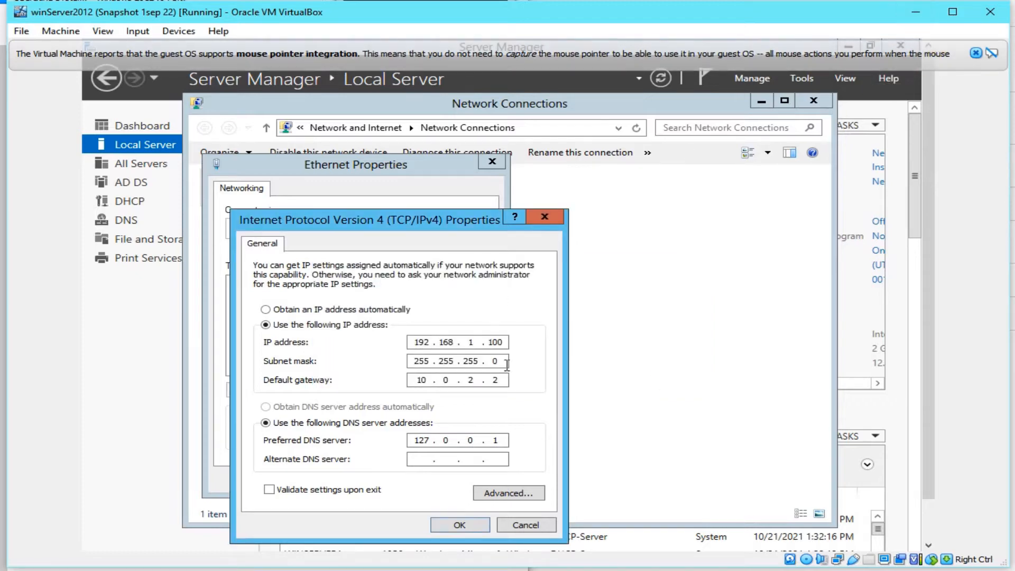
pyautogui.click(529, 525)
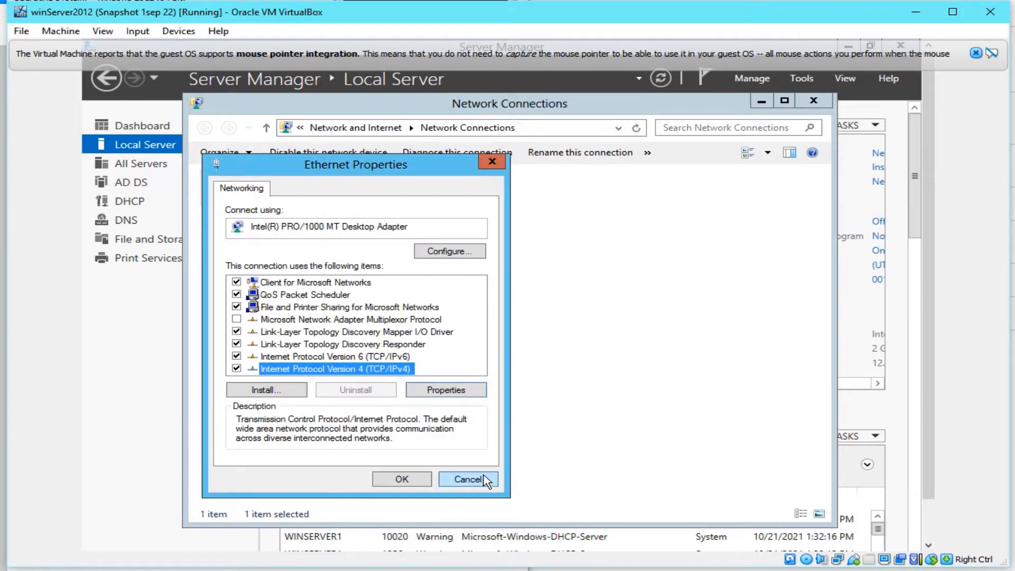
pyautogui.click(467, 479)
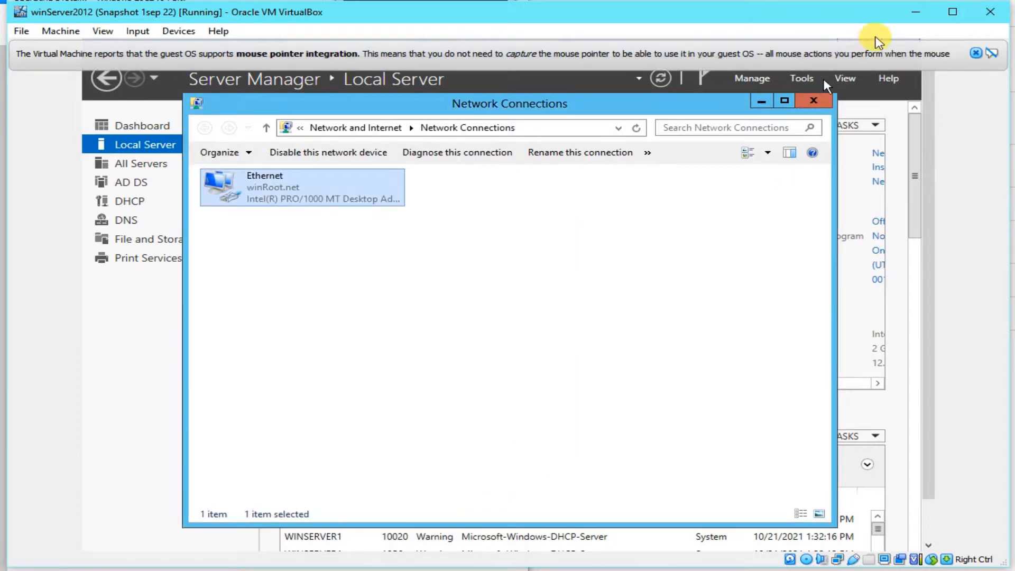
# Step: Minimize winServer2012, switch to WindowsServer2, and open its Network and Sharing Center from the tray icon
pyautogui.click(913, 14)
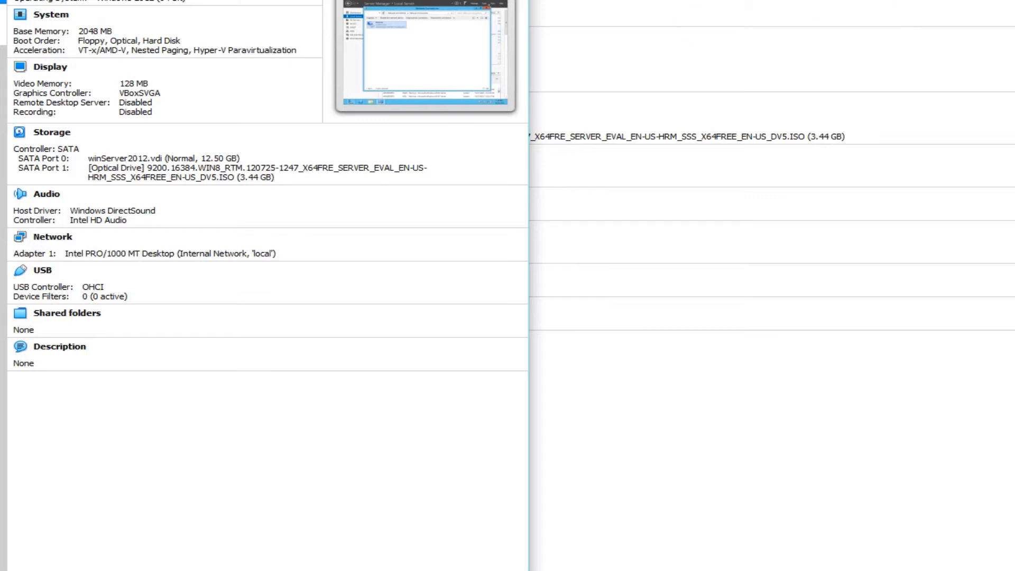
pyautogui.click(3, 25)
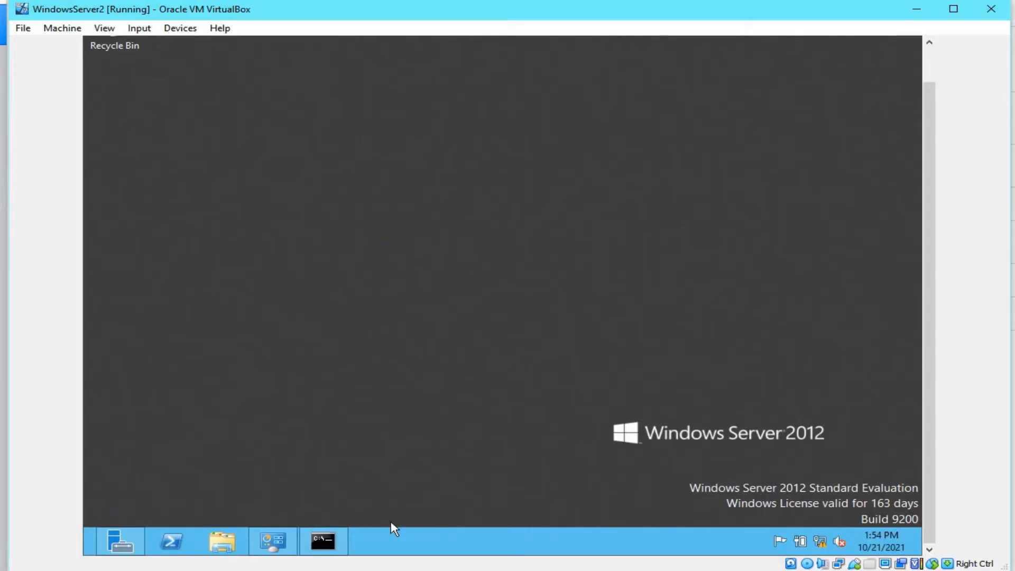
pyautogui.click(819, 547)
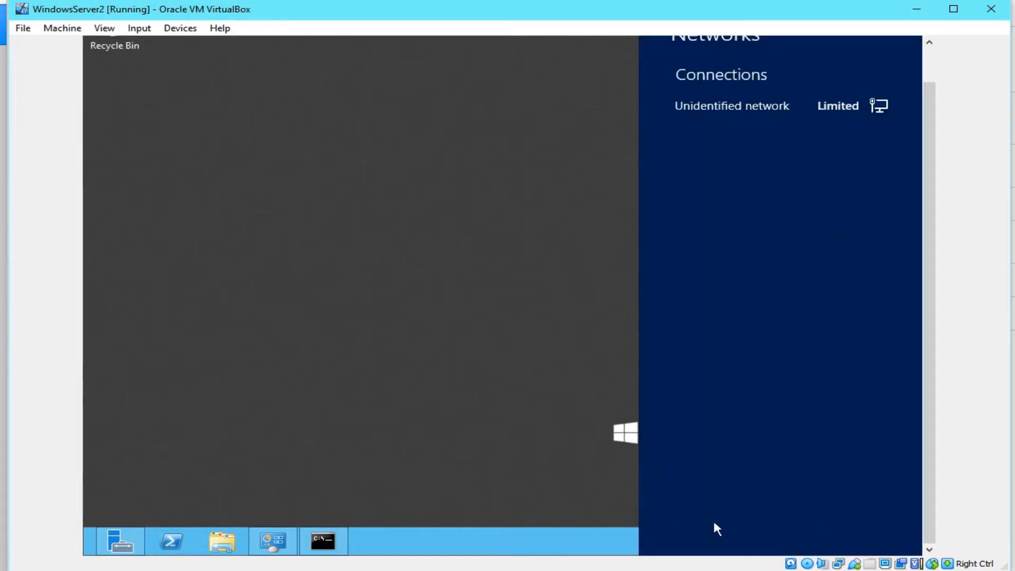
pyautogui.click(433, 439)
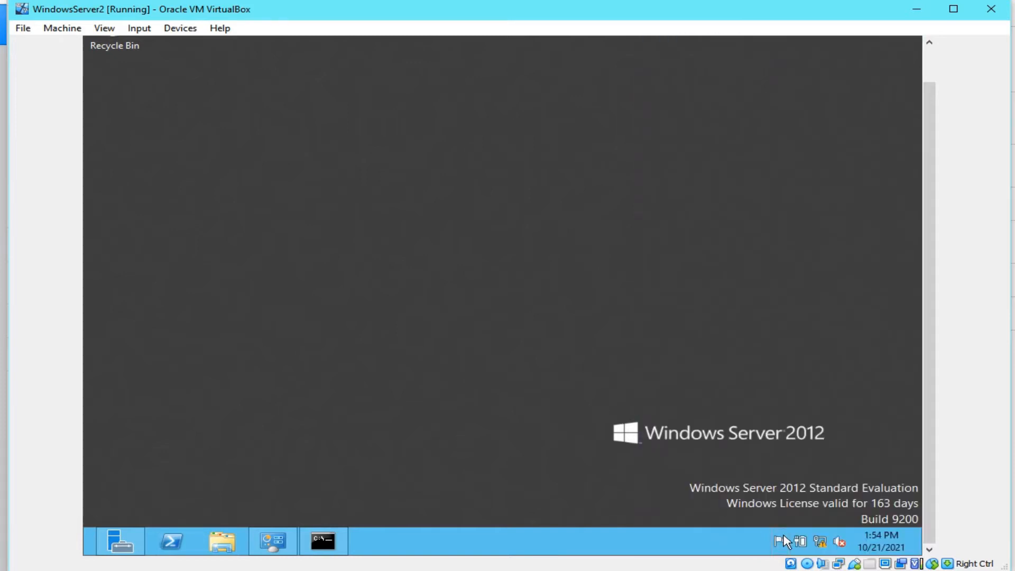
pyautogui.rightClick(821, 545)
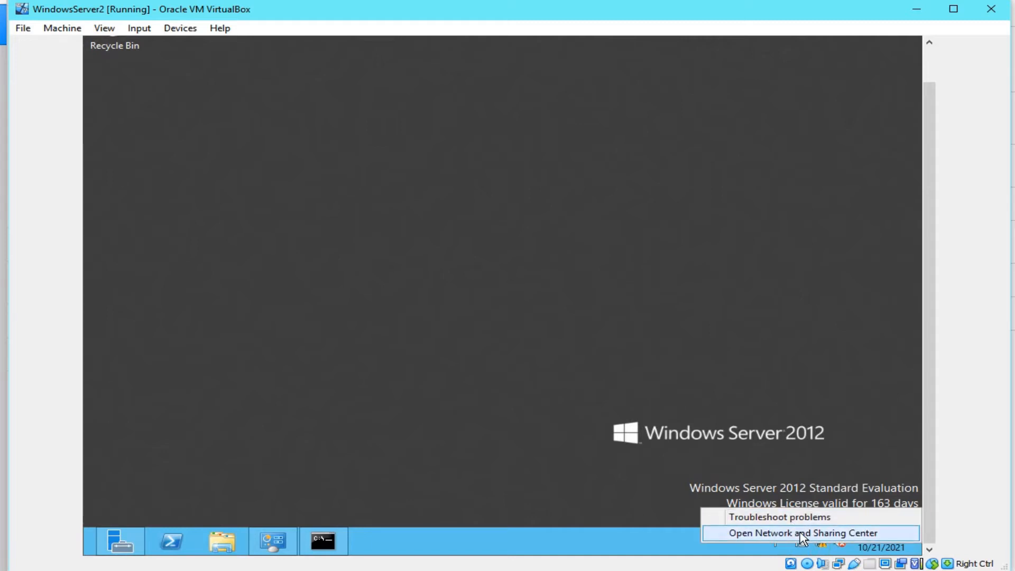
pyautogui.click(803, 533)
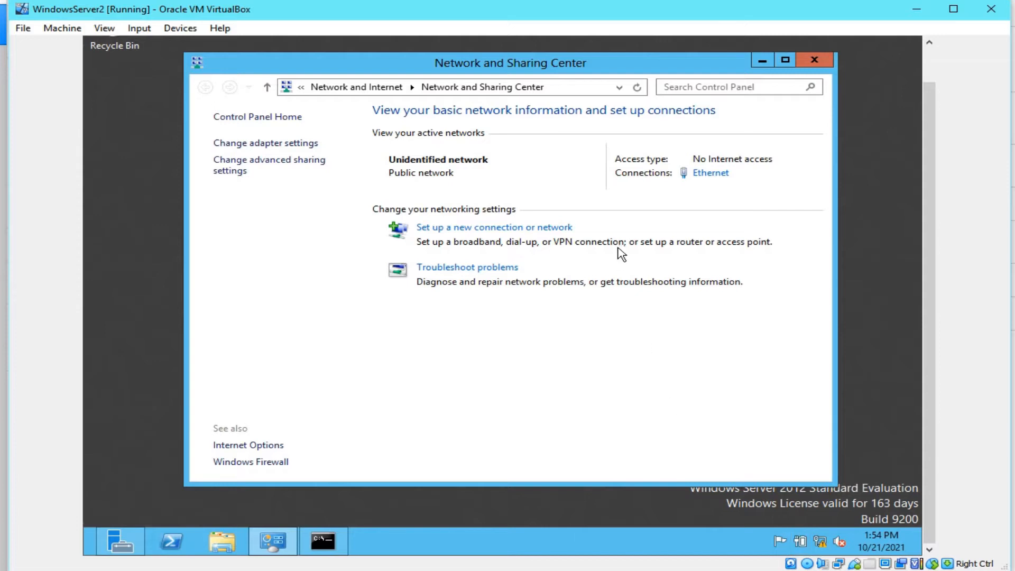
# Step: Set the Ethernet IPv4 address to 192.168.1.101, mask 255.255.255.0, gateway and DNS 192.168.1.100
pyautogui.click(710, 173)
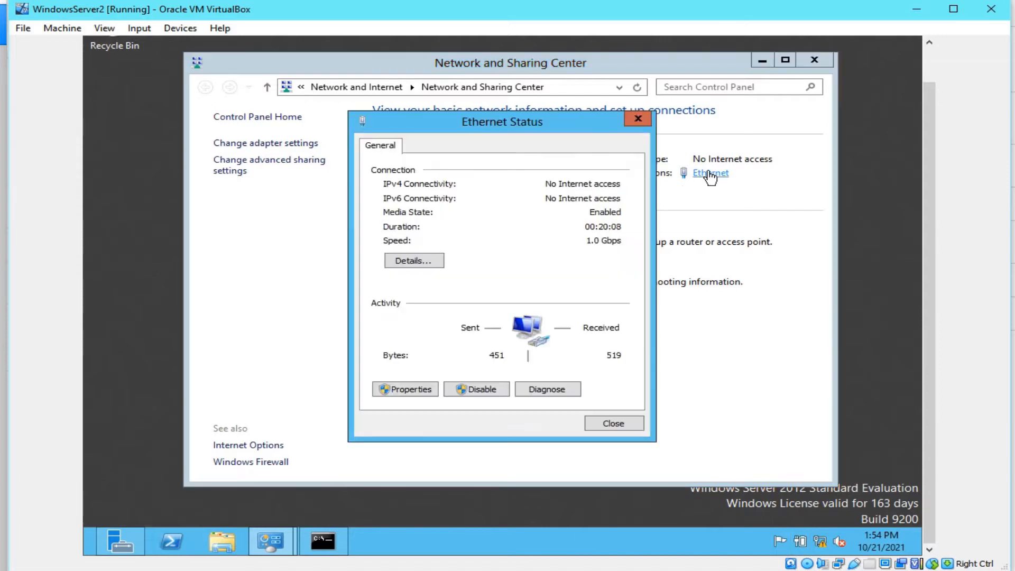
pyautogui.click(404, 390)
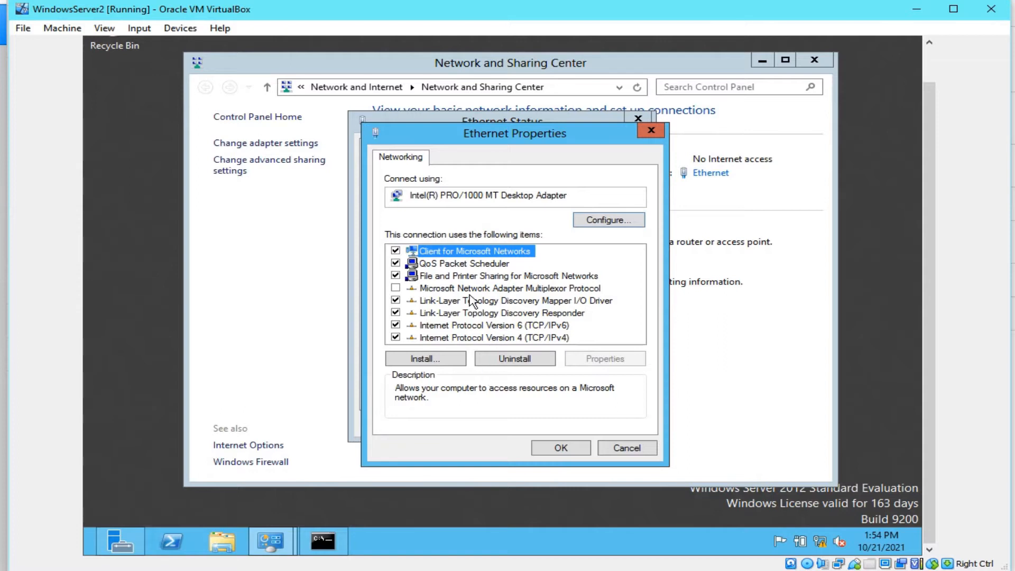
pyautogui.click(474, 338)
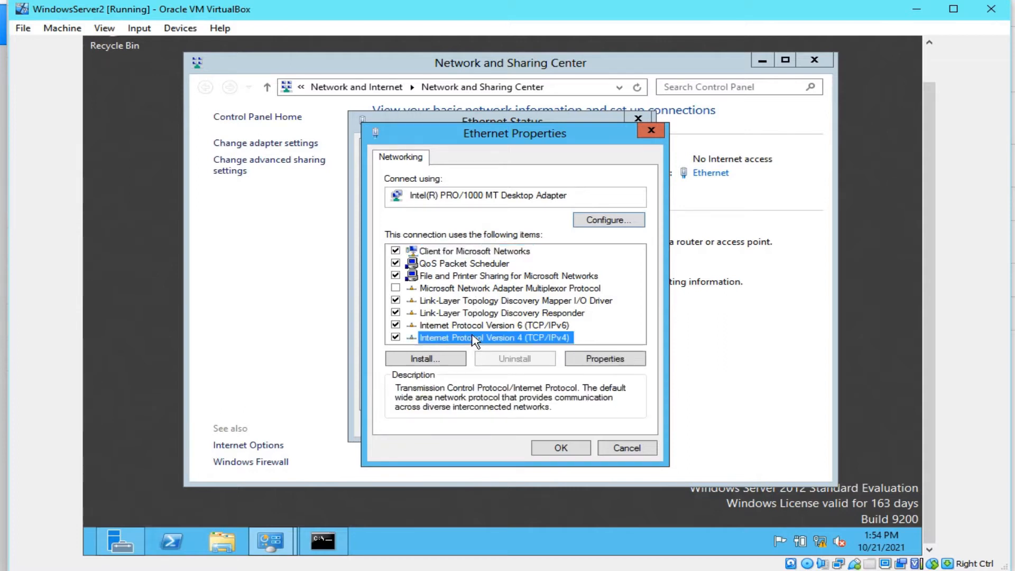
pyautogui.click(600, 363)
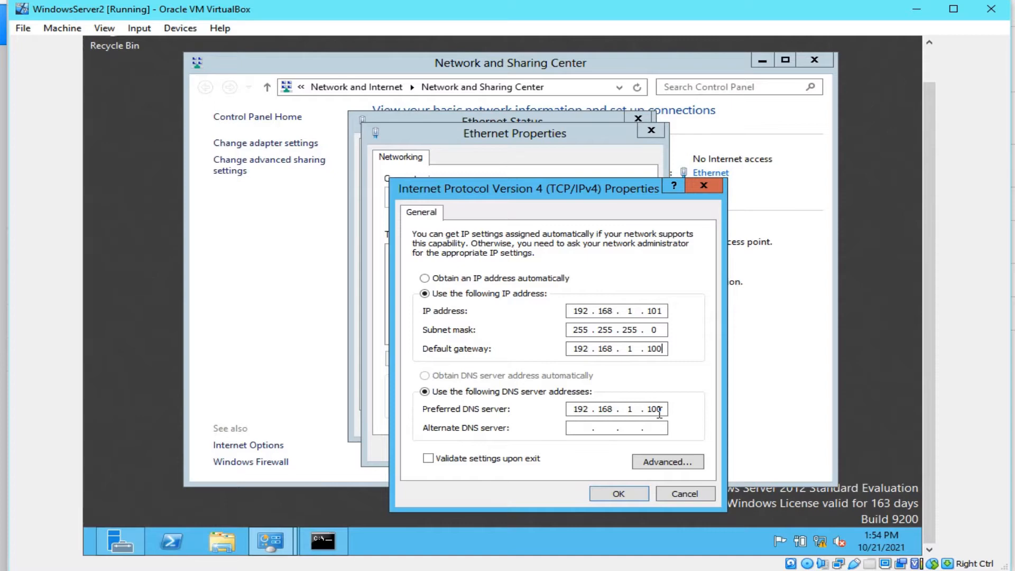
pyautogui.click(615, 493)
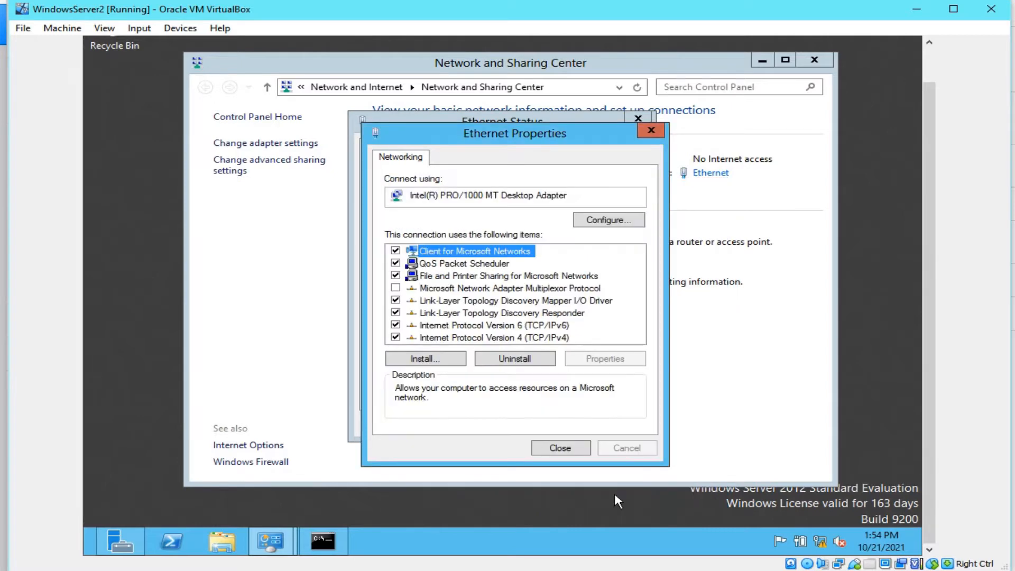
pyautogui.click(564, 451)
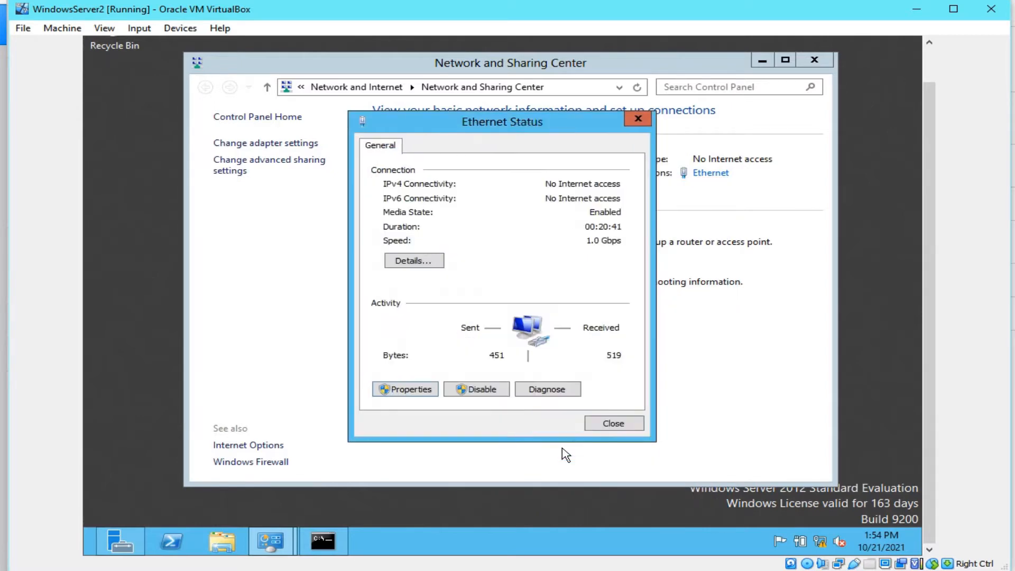
# Step: Open Computer's Properties to confirm WINDOWSSERVER2 in WORKGROUP, then close the System and Computer windows
pyautogui.click(333, 546)
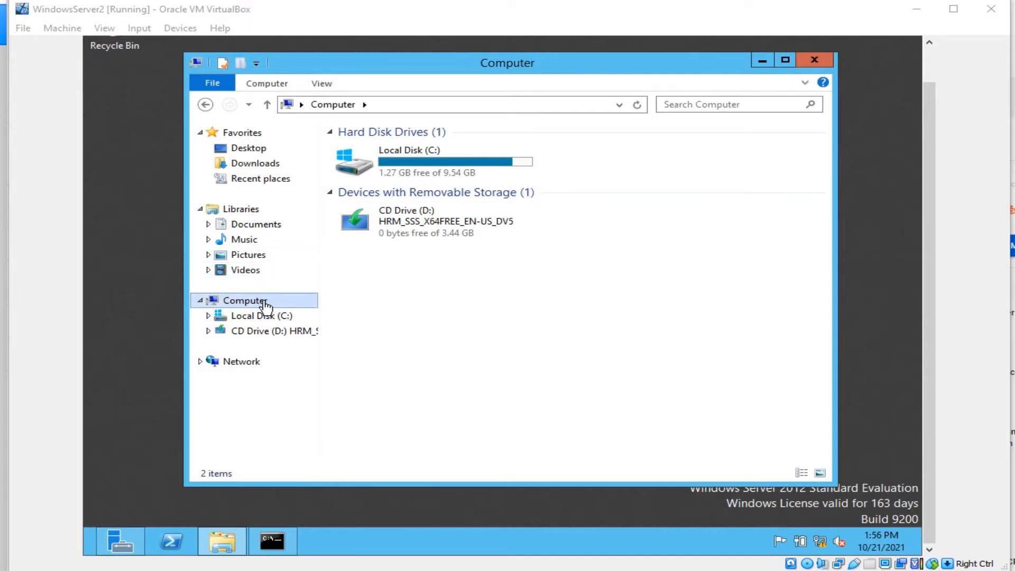
pyautogui.rightClick(441, 300)
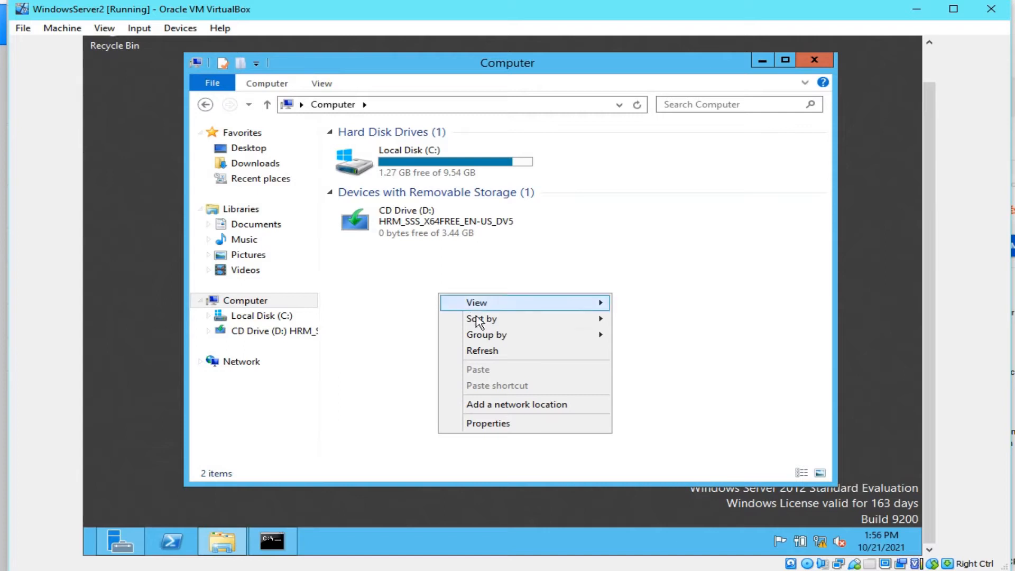
pyautogui.click(528, 426)
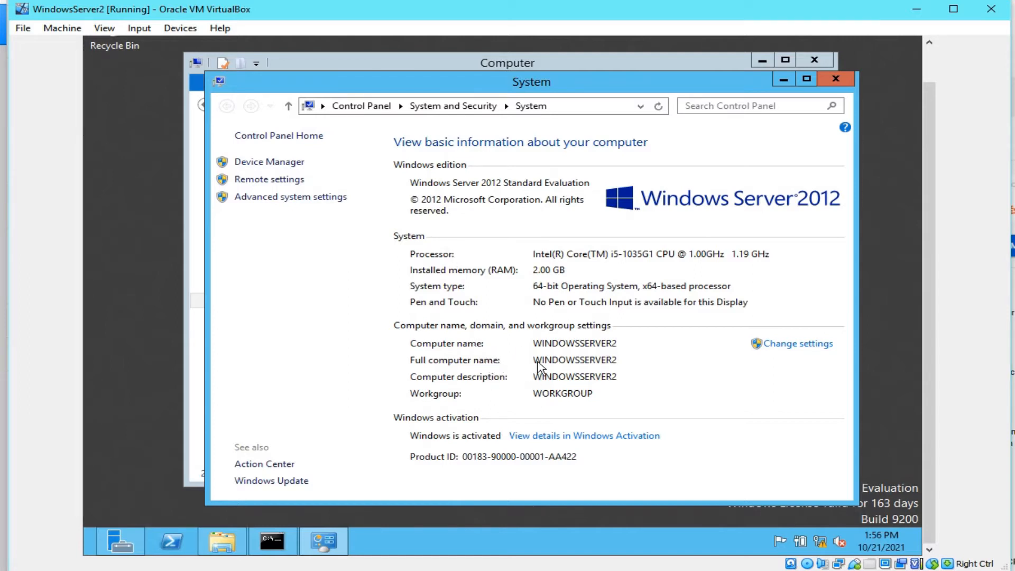
pyautogui.click(835, 79)
pyautogui.click(824, 62)
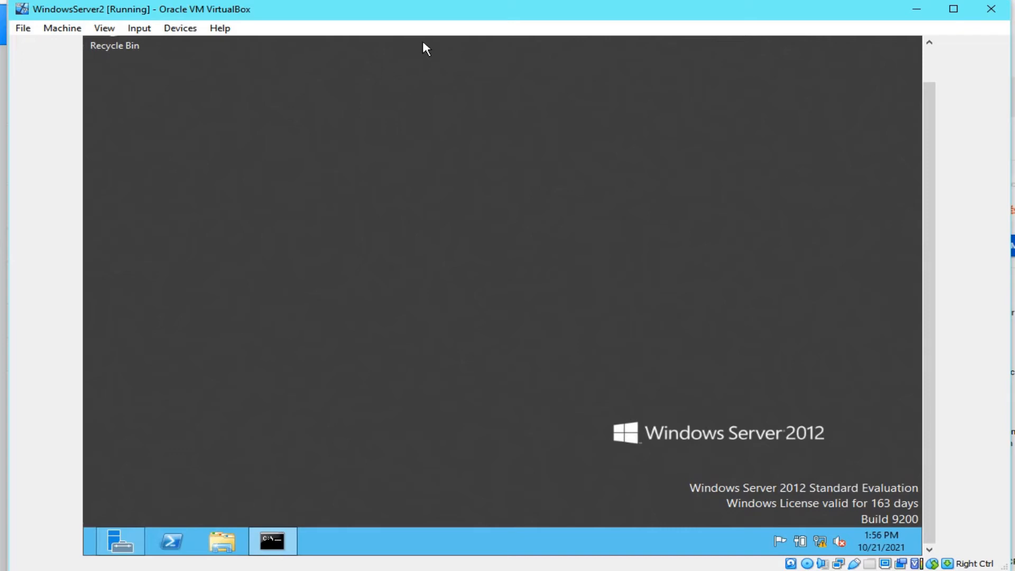
# Step: In WindowsServer2's Network settings, keep Adapter 1 on Internal Network named 'local' and save
pyautogui.moveTo(280, 0); pyautogui.dragTo(656, 7)
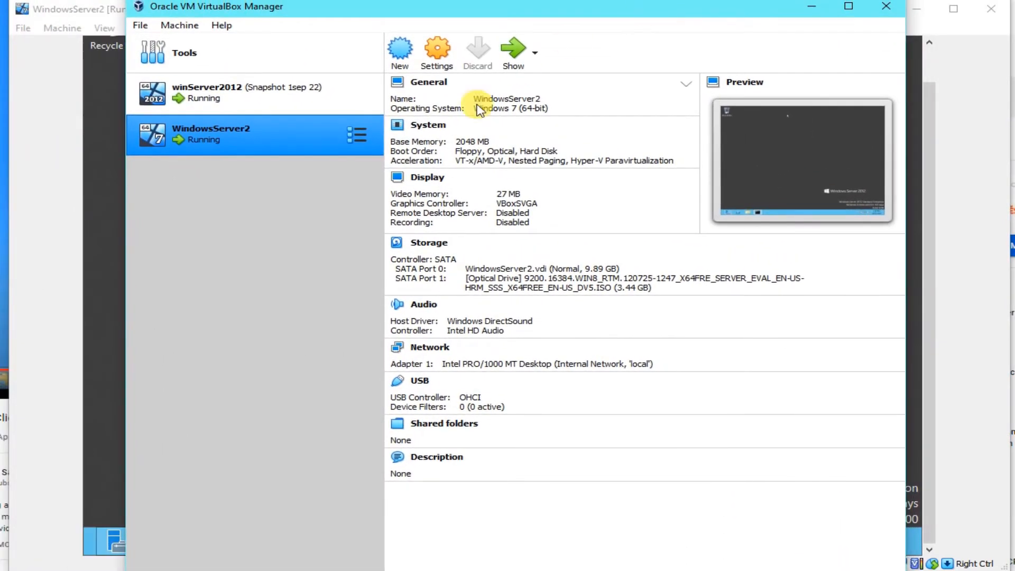
pyautogui.rightClick(363, 141)
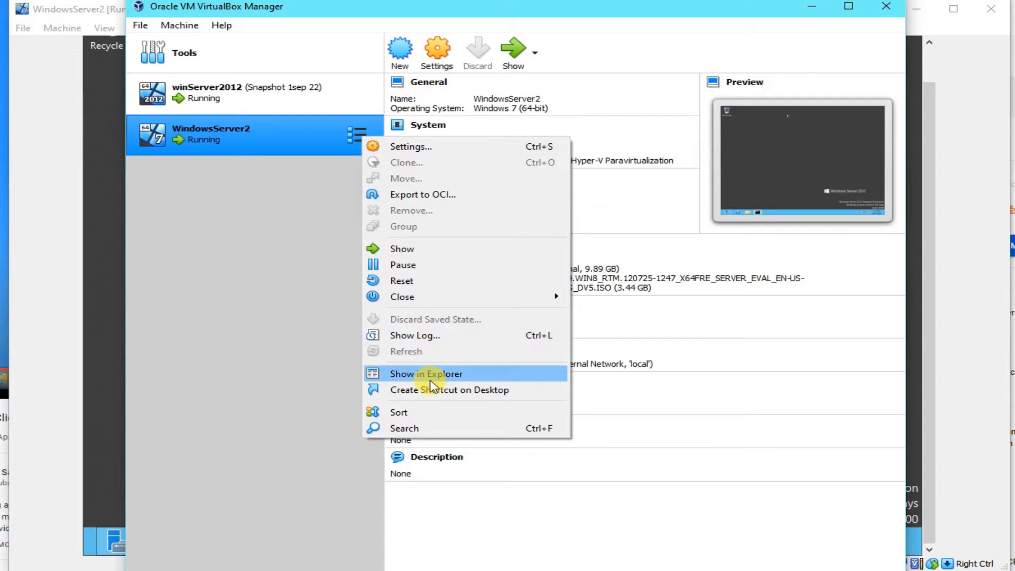
pyautogui.click(407, 152)
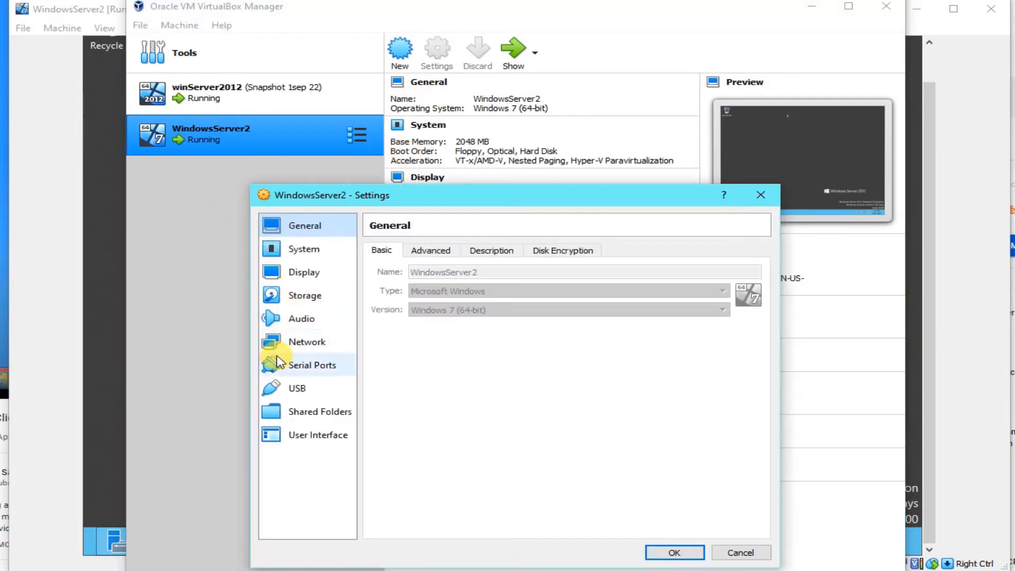
pyautogui.click(293, 343)
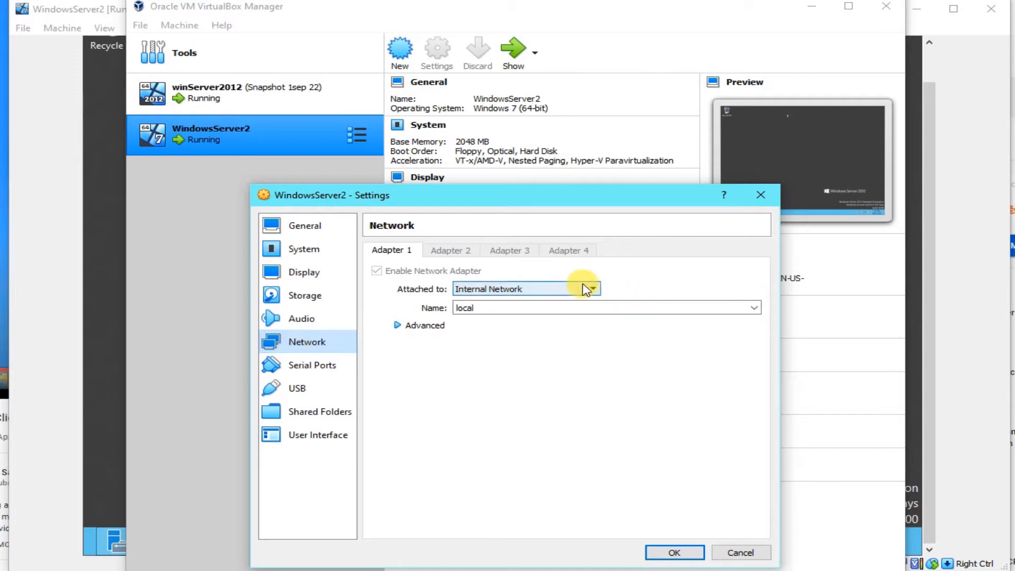
pyautogui.click(588, 289)
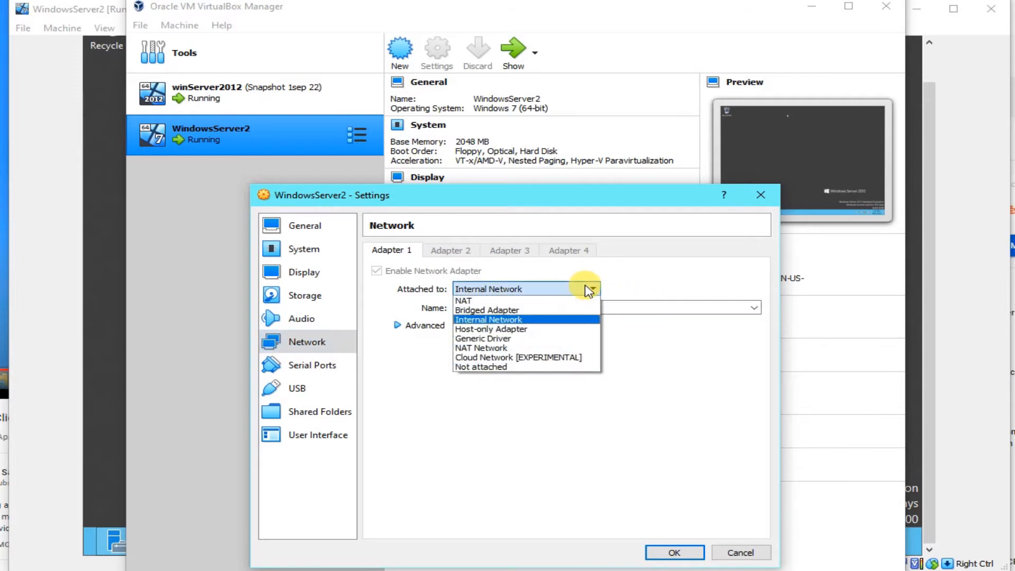
pyautogui.click(536, 321)
pyautogui.click(465, 308)
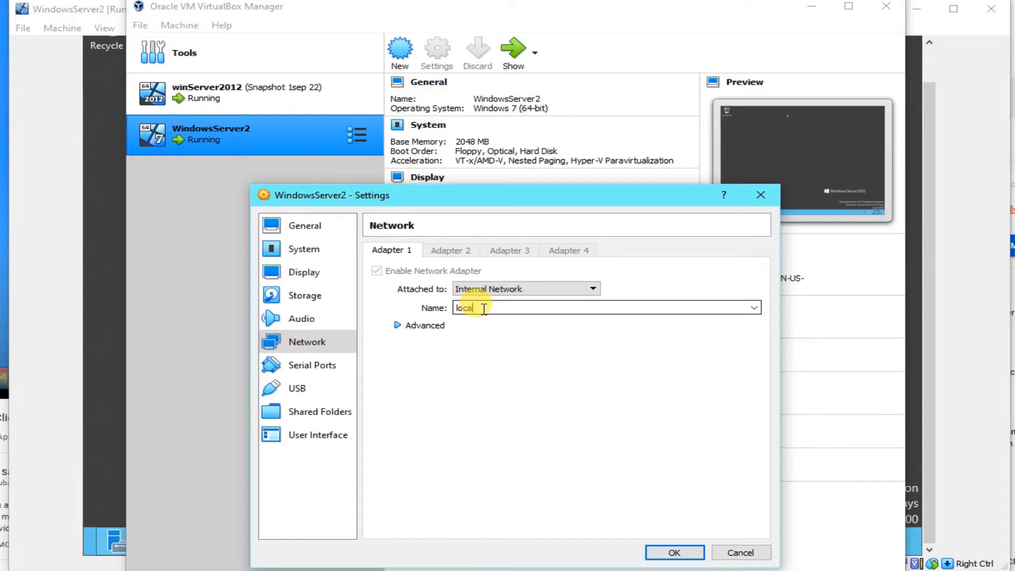
pyautogui.write('o')
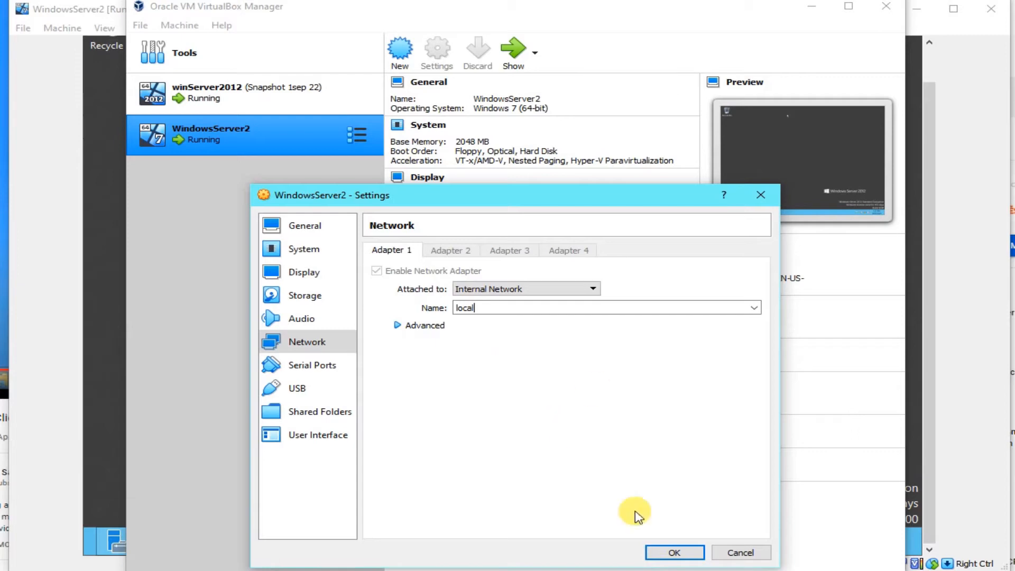
pyautogui.click(672, 553)
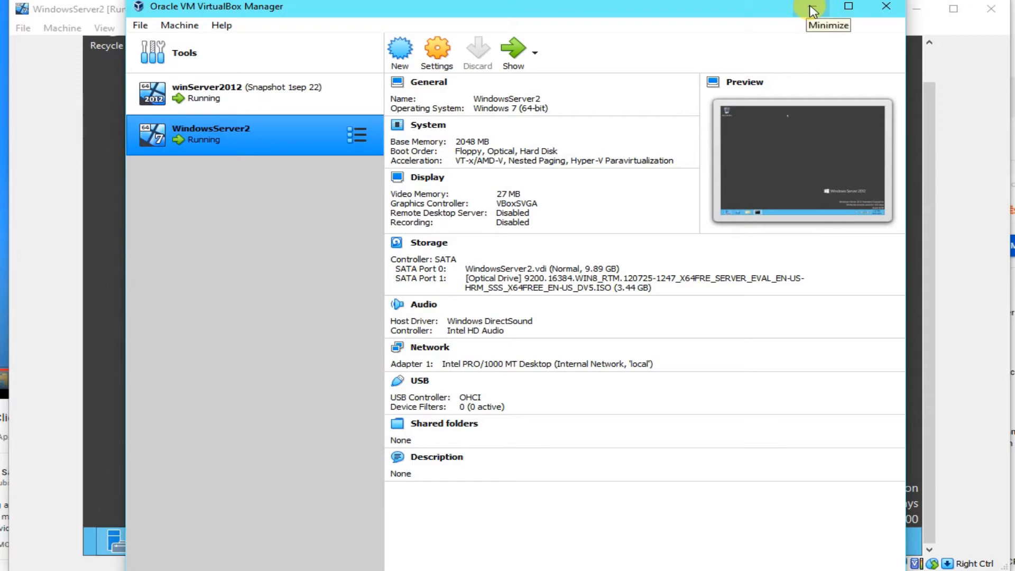
# Step: Confirm winServer2012's Adapter 1 is on Internal Network 'local', then return to the WindowsServer2 VM window
pyautogui.click(346, 94)
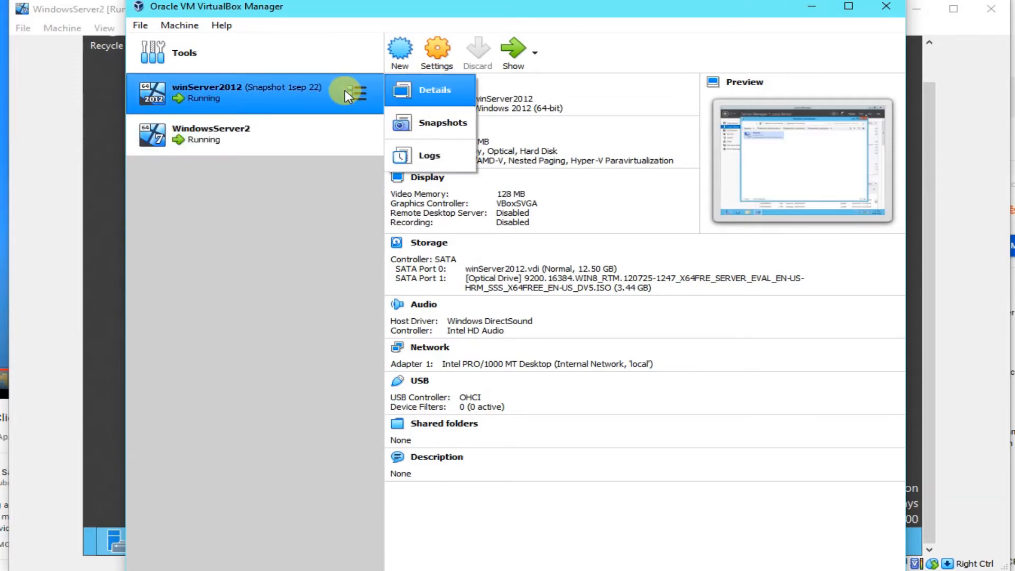
pyautogui.rightClick(330, 86)
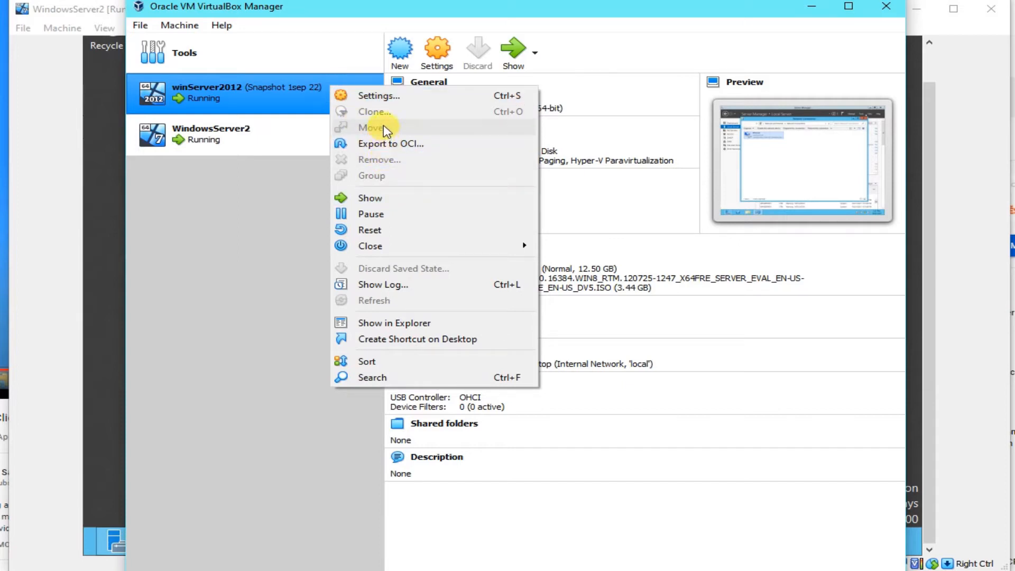
pyautogui.click(386, 98)
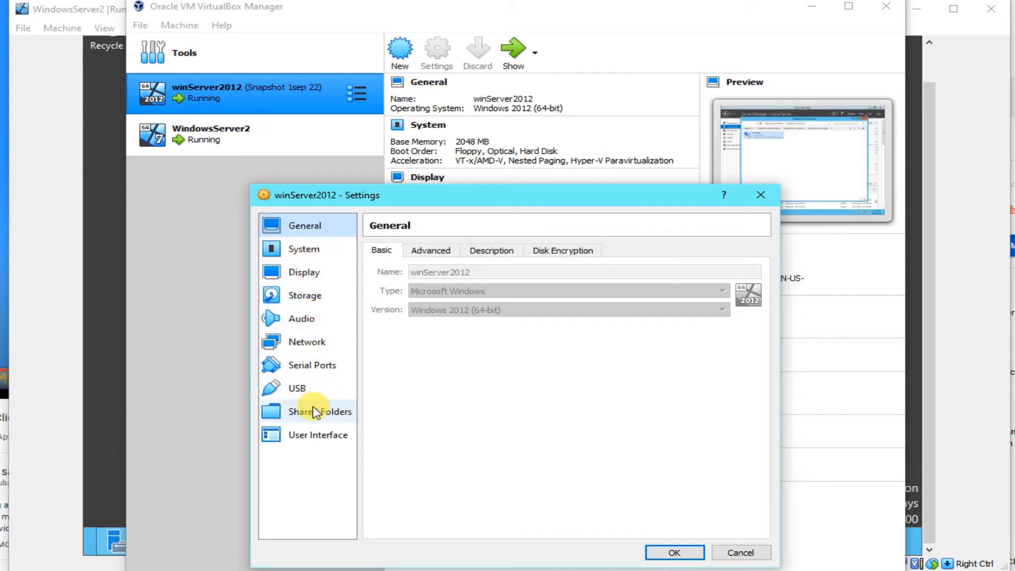
pyautogui.click(302, 349)
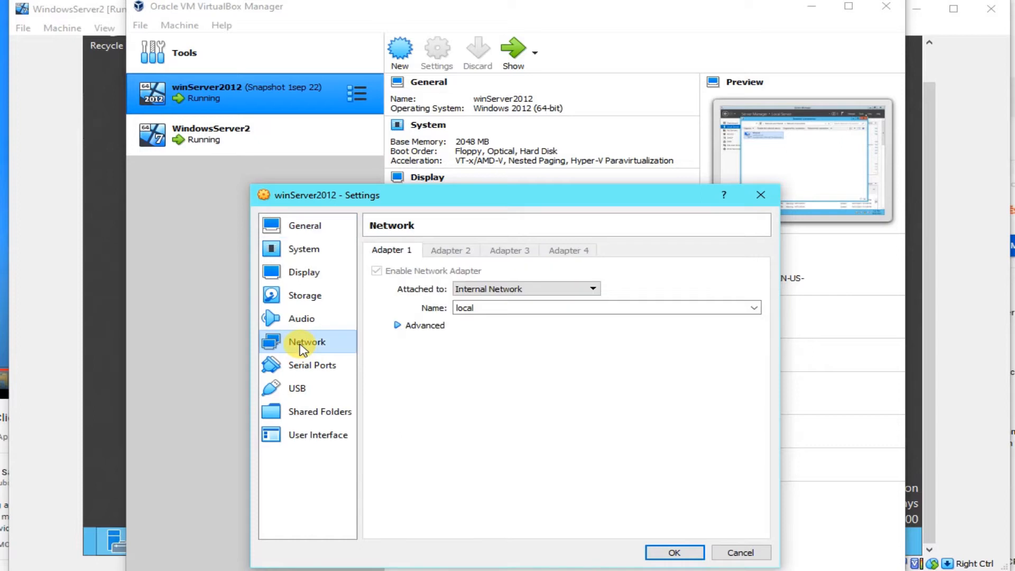
pyautogui.click(558, 289)
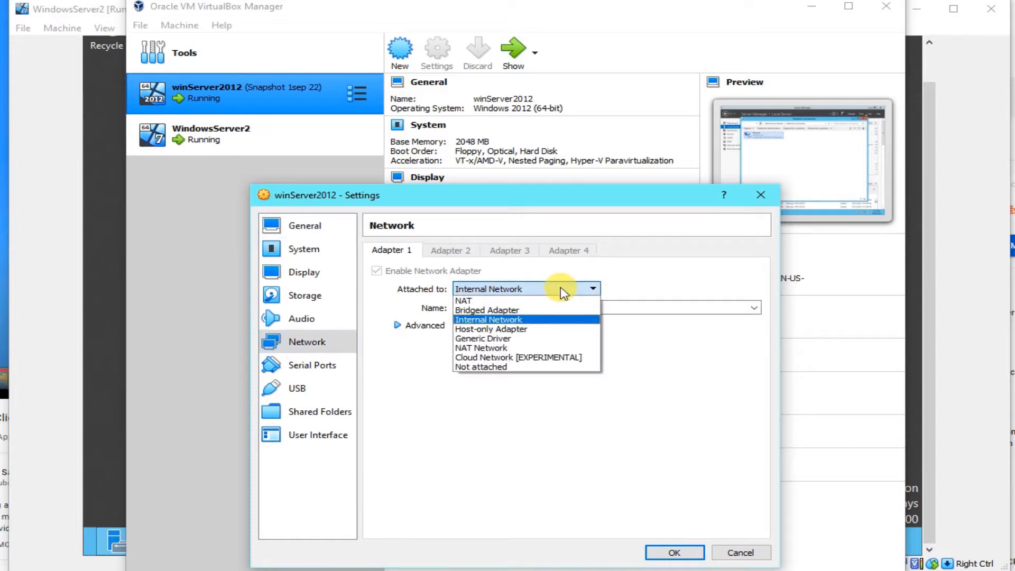
pyautogui.click(550, 319)
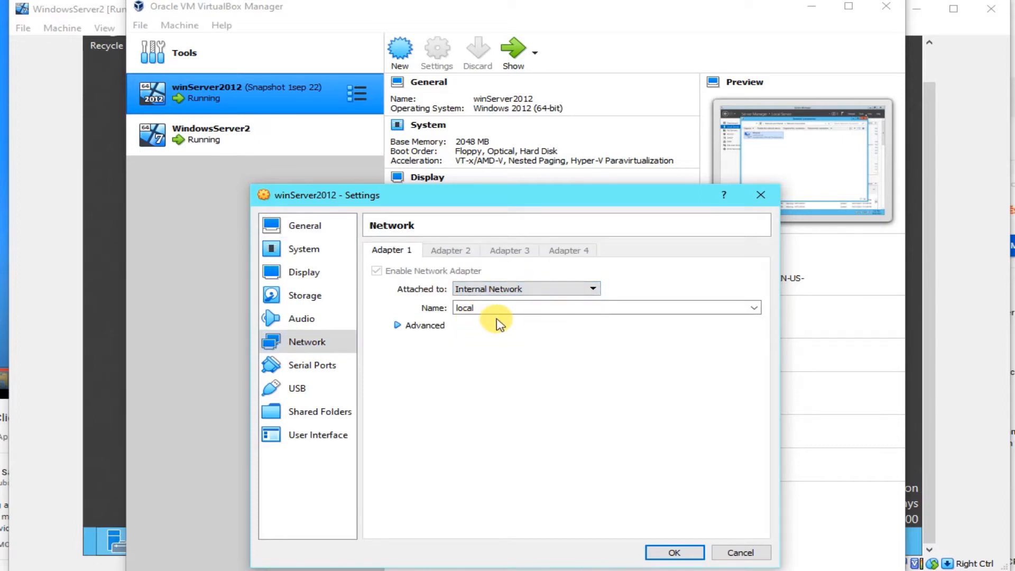
pyautogui.click(674, 551)
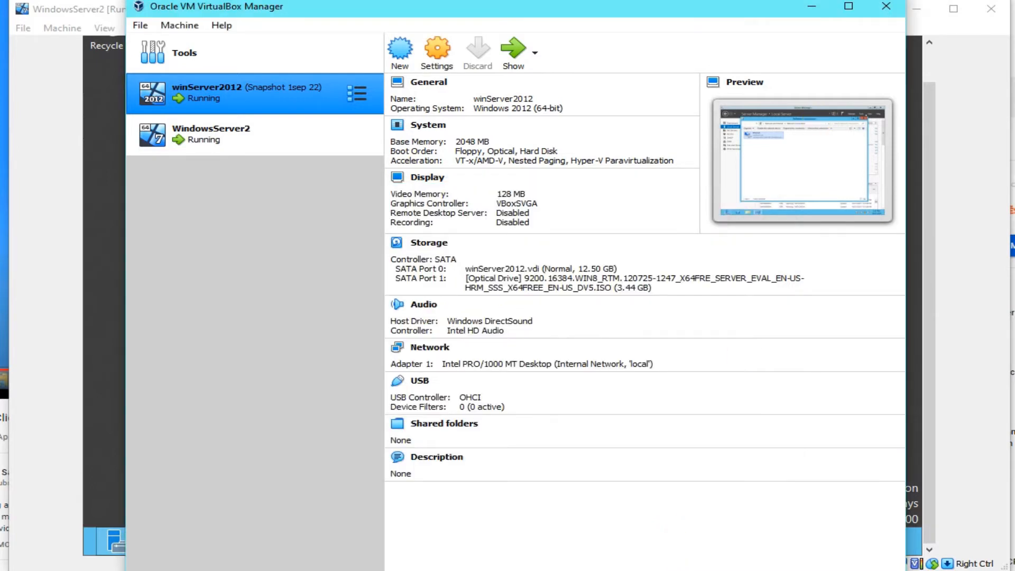
pyautogui.click(512, 50)
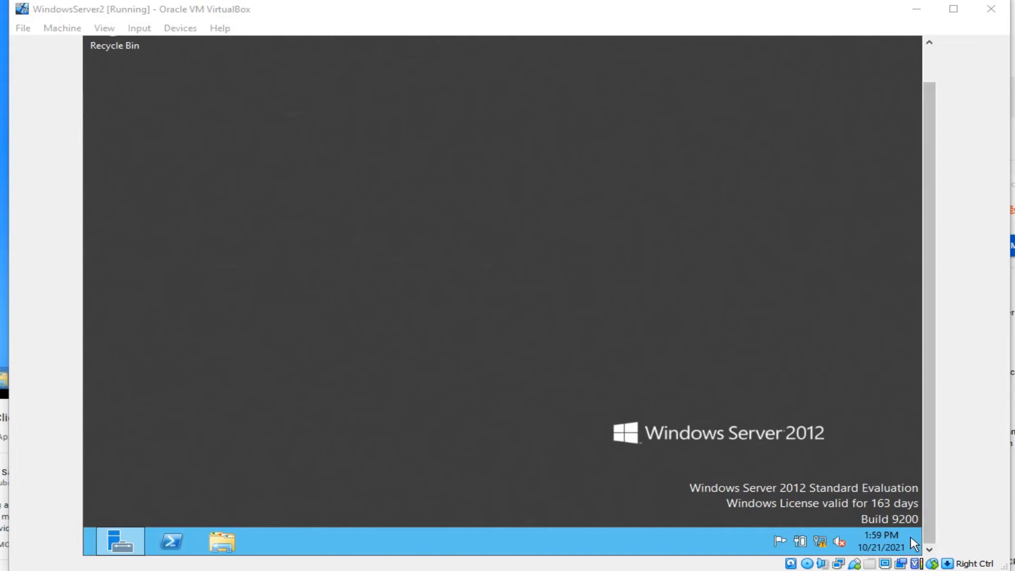
# Step: Search the guest's apps for 'cmd' and launch the Administrator Command Prompt
pyautogui.moveTo(920, 552)
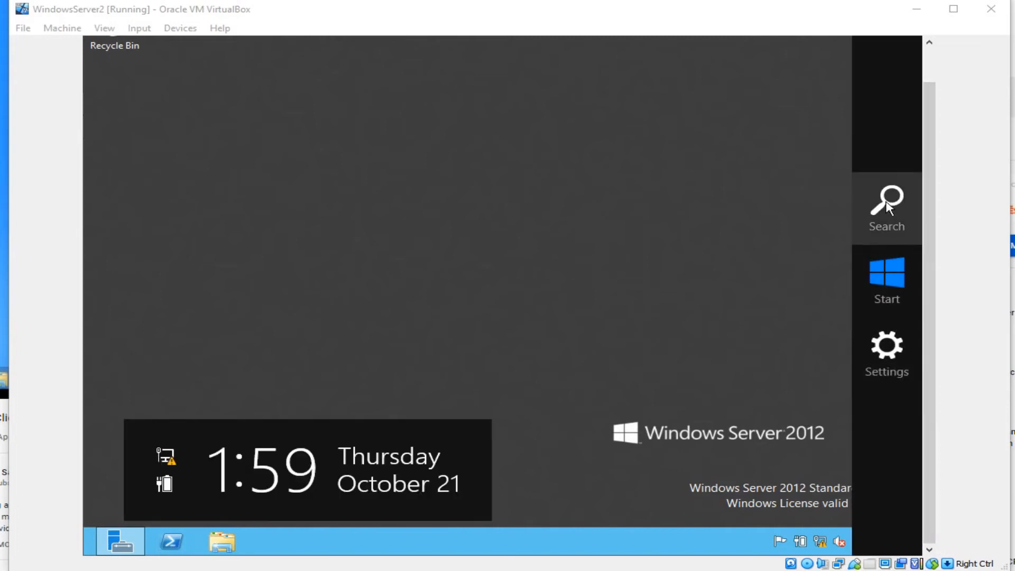
pyautogui.click(887, 207)
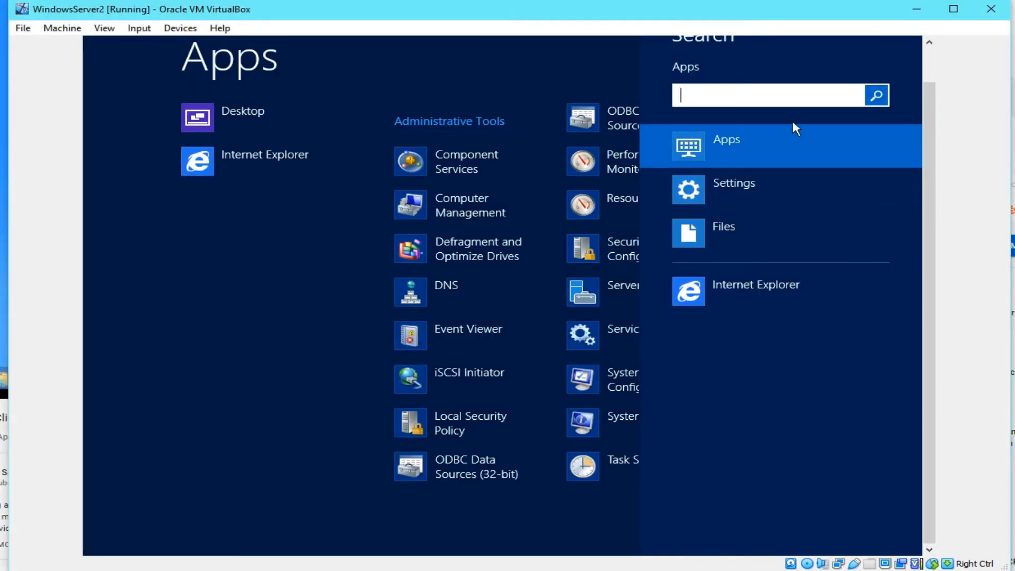
pyautogui.write('cmd')
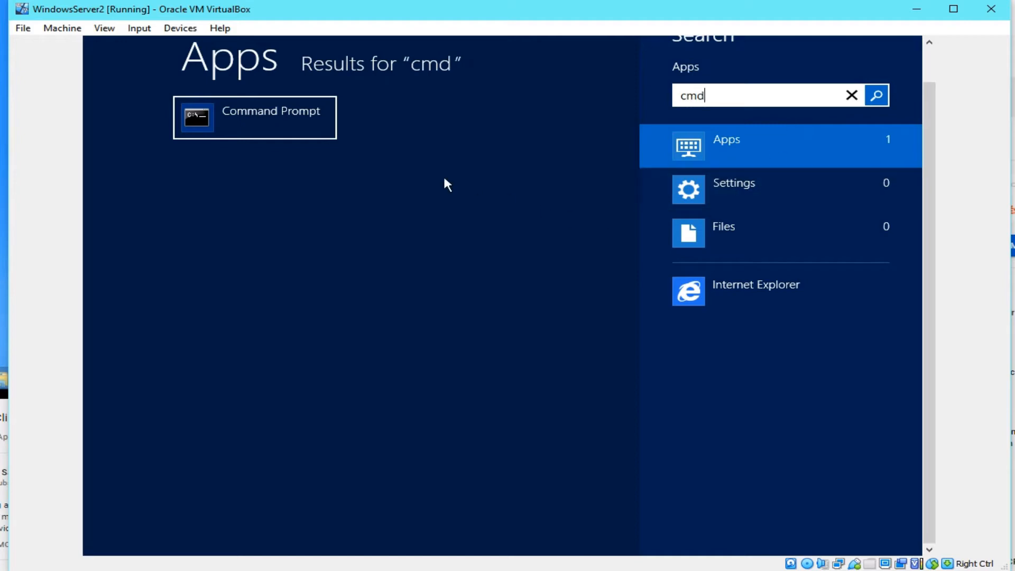
pyautogui.click(274, 118)
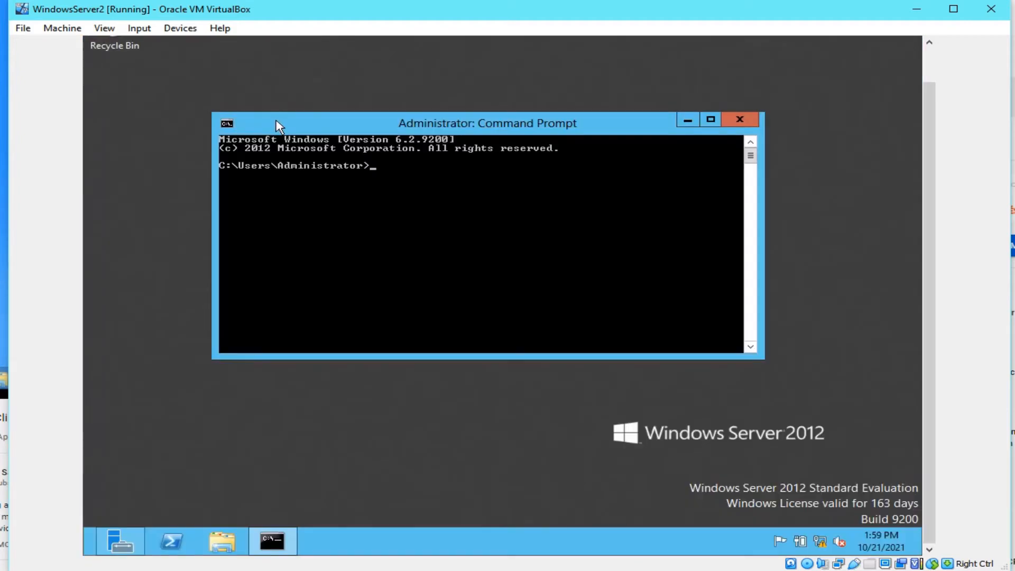
# Step: Run 'ping winroot.net', receiving 4 replies from 192.168.1.100
pyautogui.write('ping winroot.net')
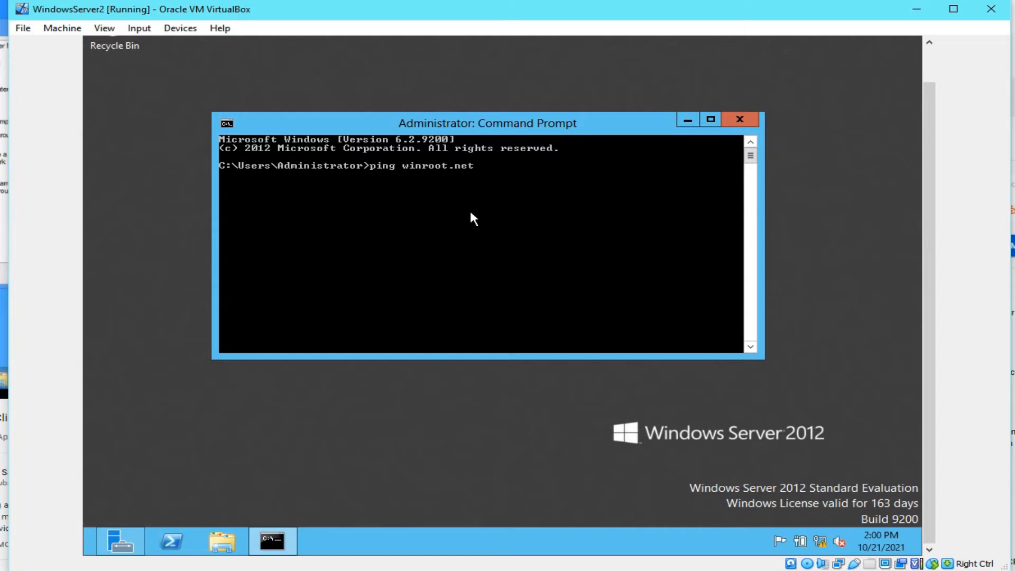
pyautogui.press('Return')
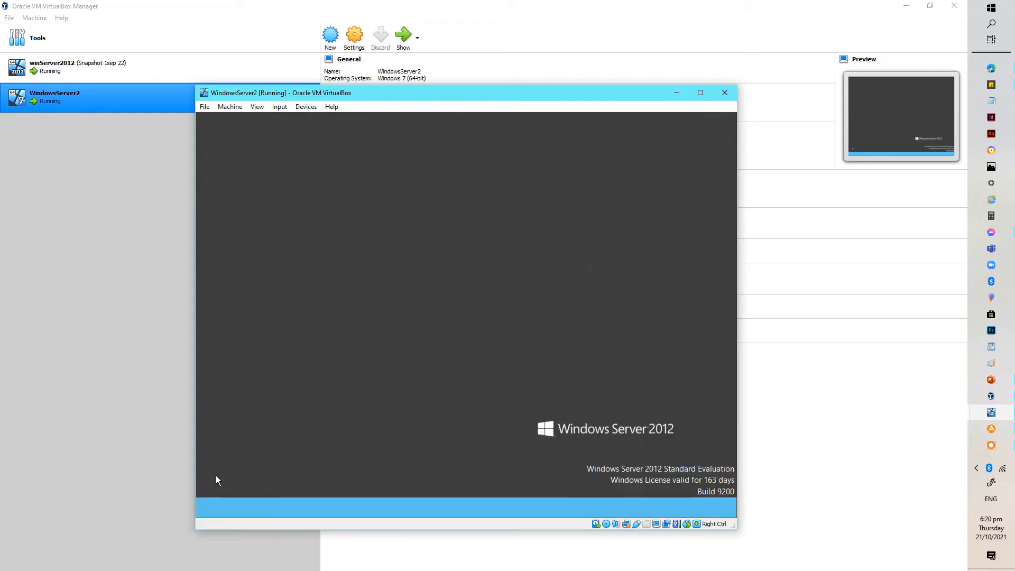
# Step: Open File Explorer, select Computer, and open its Properties showing WINDOWSSERVER2 in WORKGROUP
pyautogui.moveTo(990, 452)
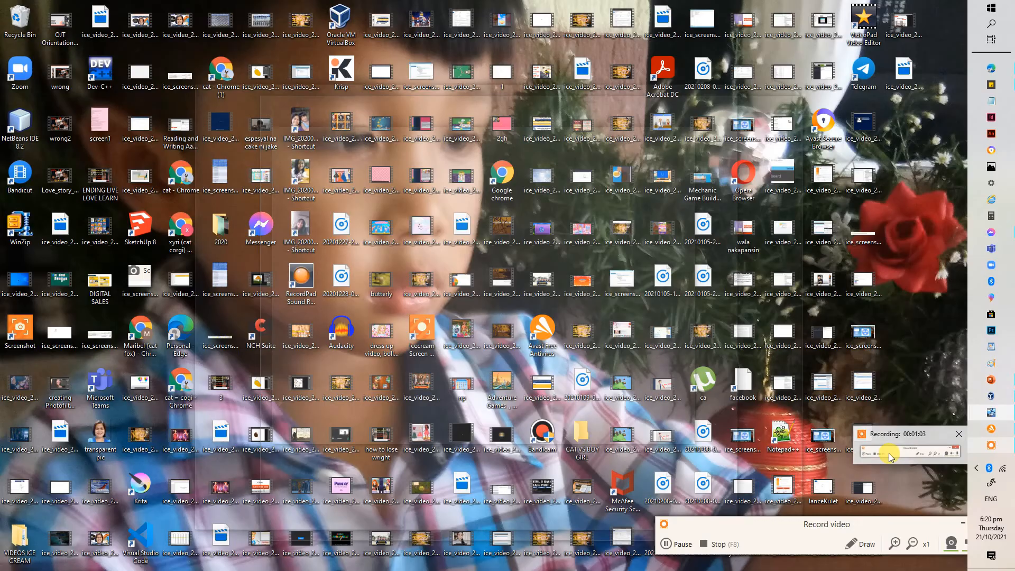
pyautogui.click(889, 453)
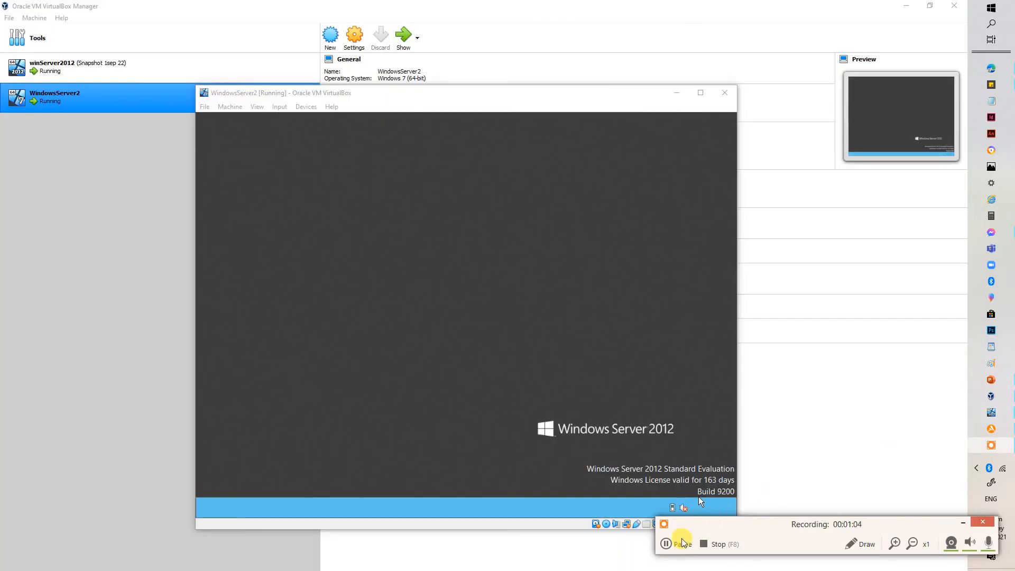
pyautogui.click(666, 544)
pyautogui.click(670, 558)
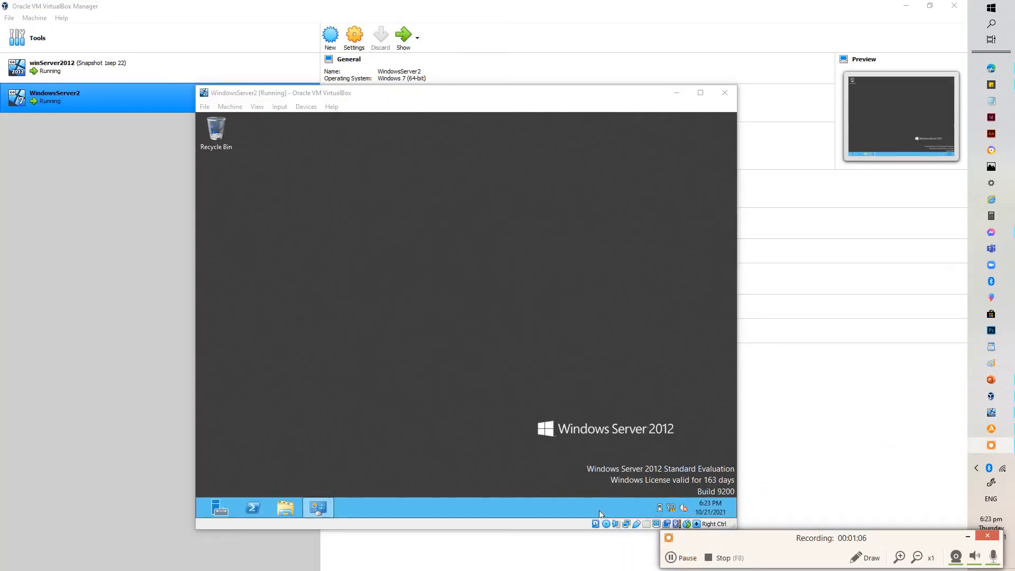
pyautogui.click(284, 507)
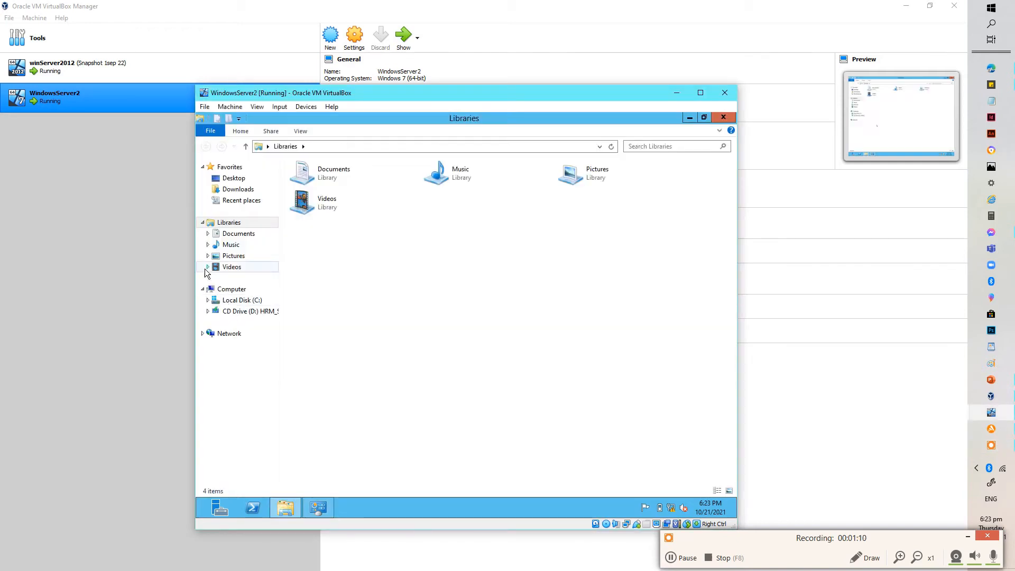
pyautogui.click(231, 290)
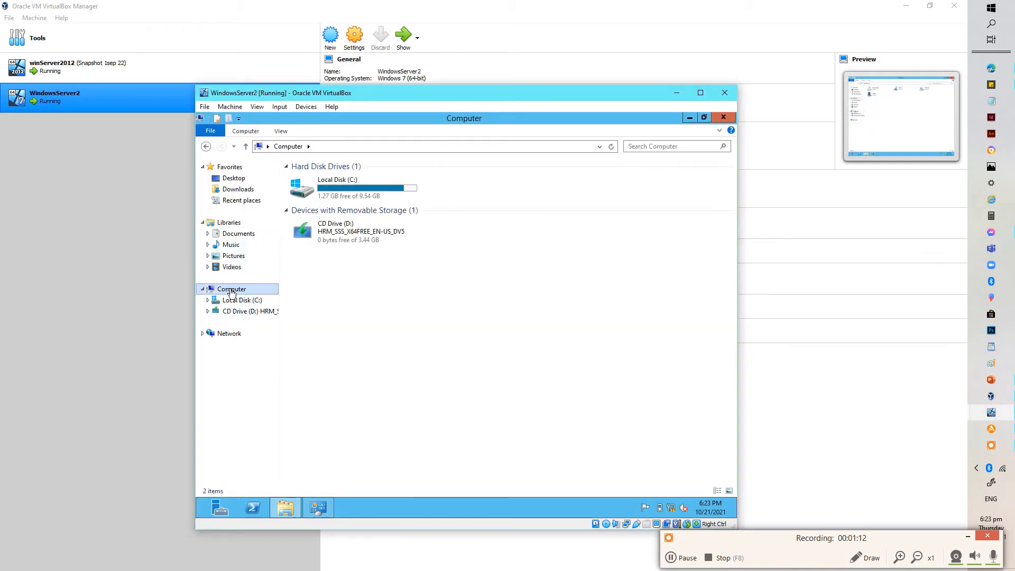
pyautogui.rightClick(364, 307)
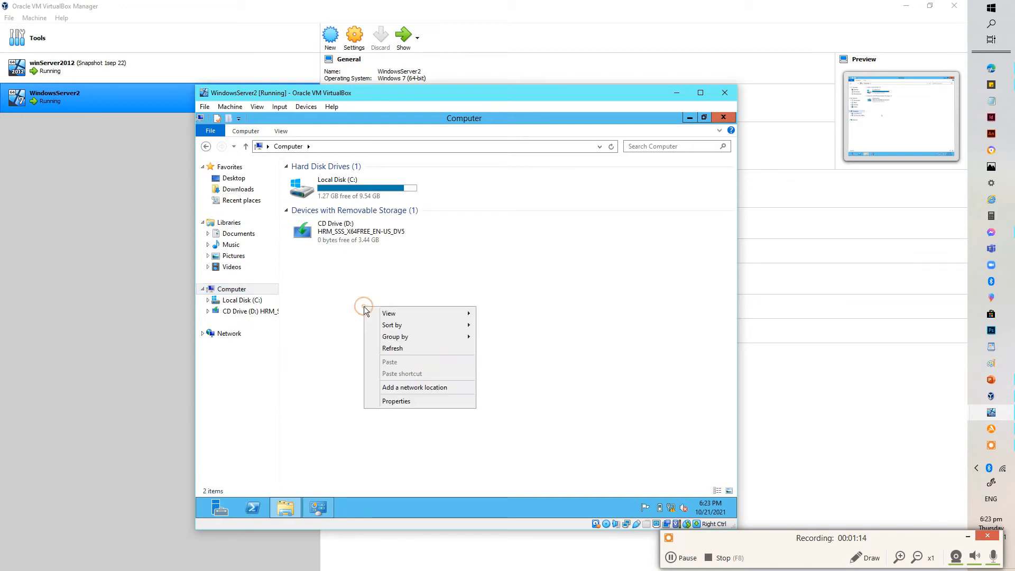
pyautogui.click(391, 401)
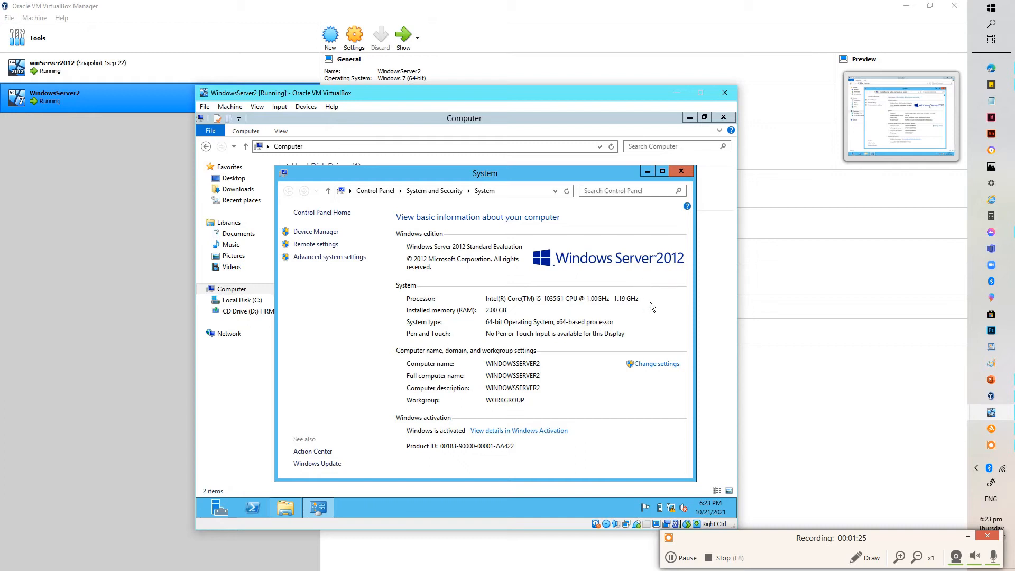
# Step: Change the computer's membership from workgroup to the domain winroot.net
pyautogui.click(662, 364)
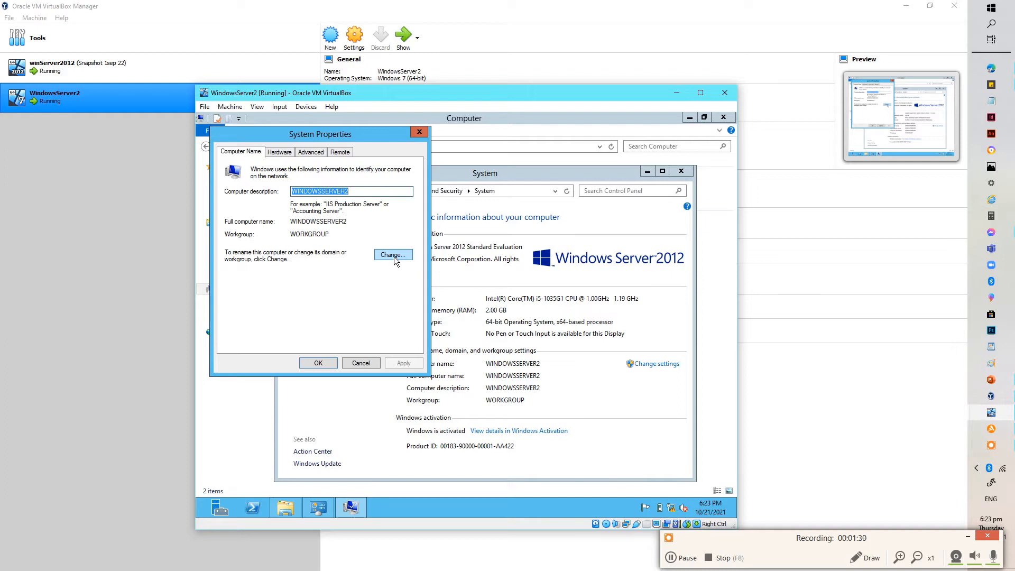
pyautogui.click(356, 224)
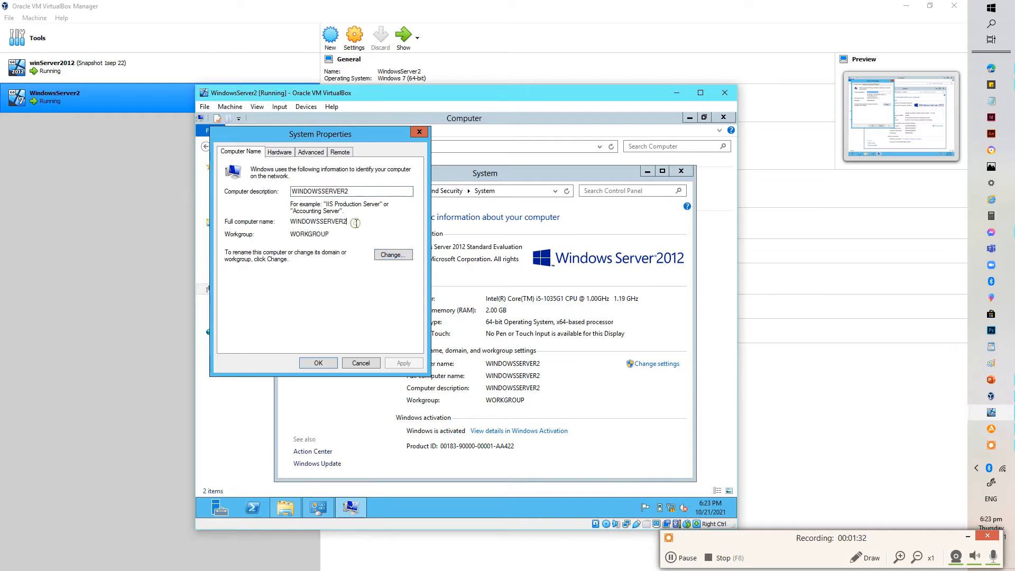
pyautogui.click(394, 255)
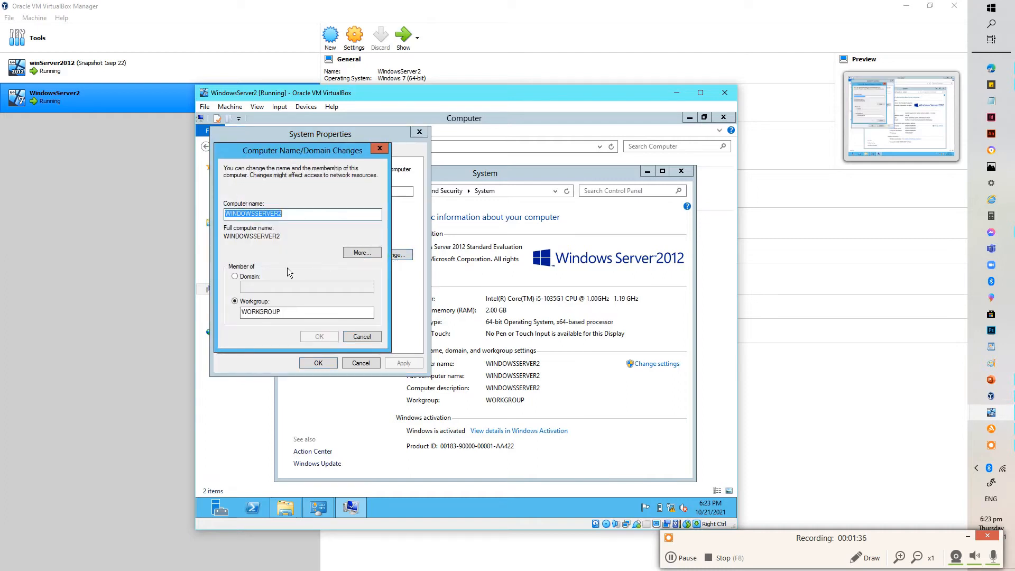
pyautogui.click(247, 276)
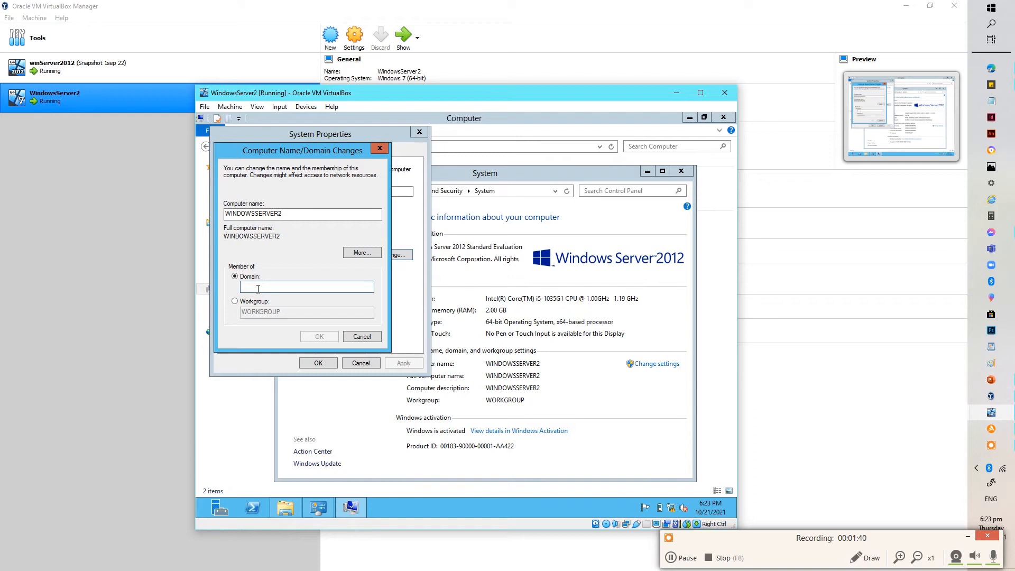
pyautogui.write('winroot.n')
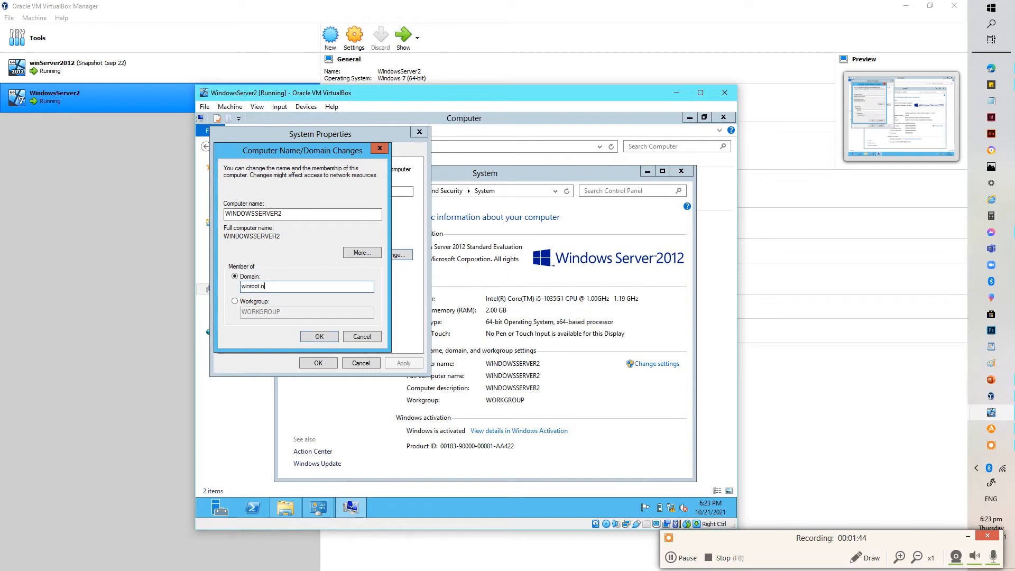
pyautogui.write('et')
pyautogui.click(316, 334)
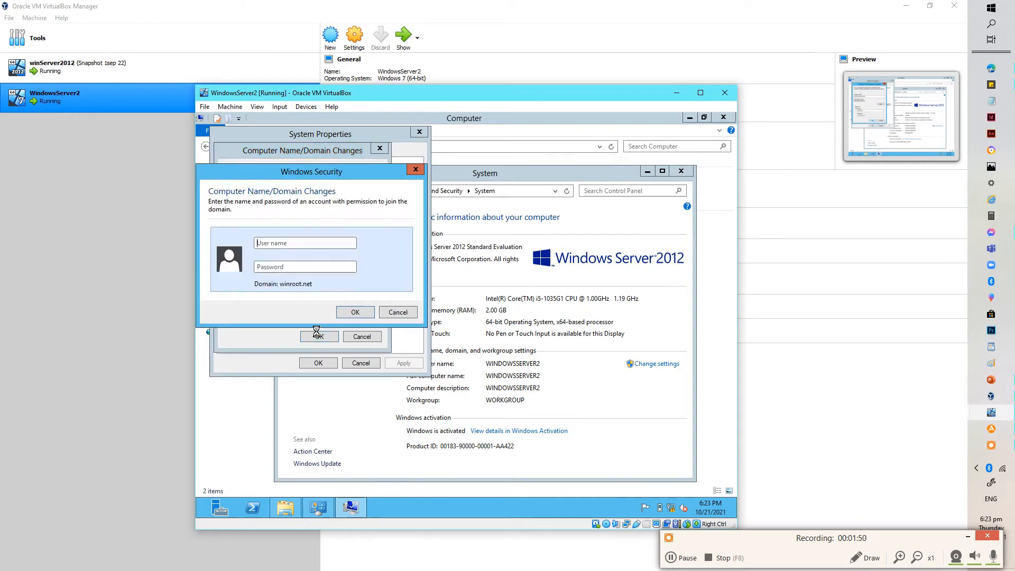
# Step: Authenticate the join with the Administrator account and its password
pyautogui.click(290, 242)
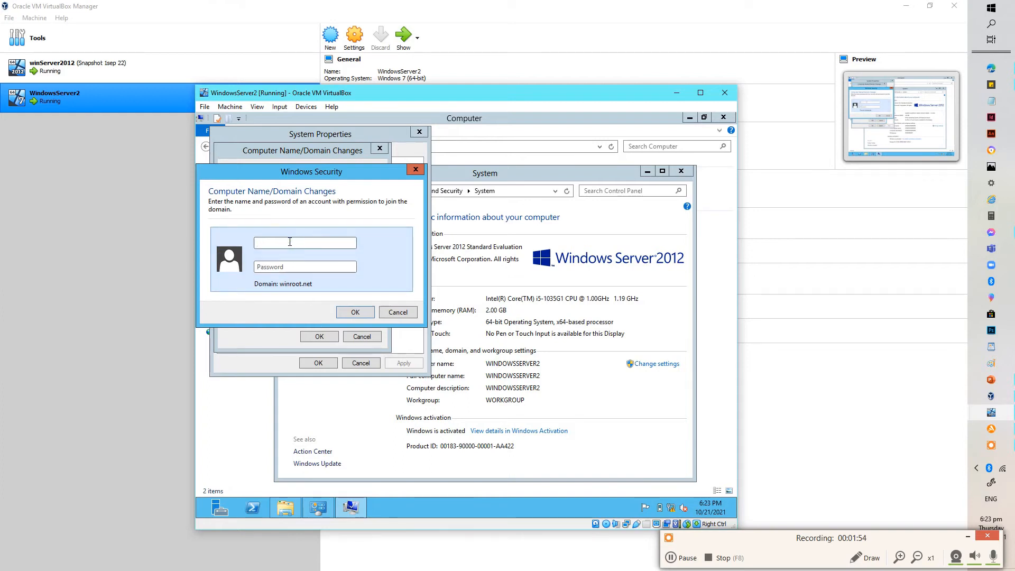
pyautogui.write('Administrator')
pyautogui.click(285, 268)
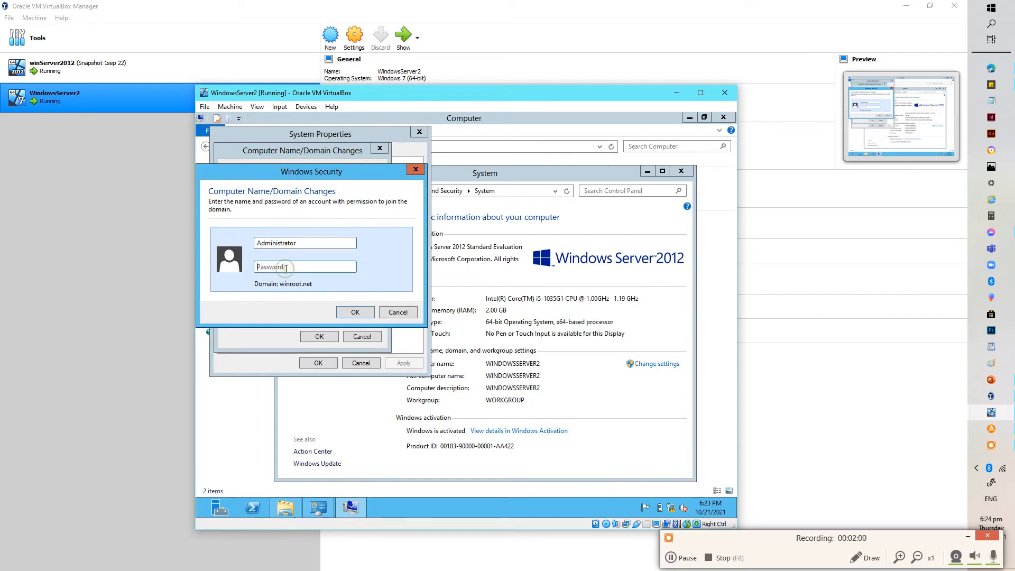
pyautogui.write('••••••••••')
pyautogui.click(360, 311)
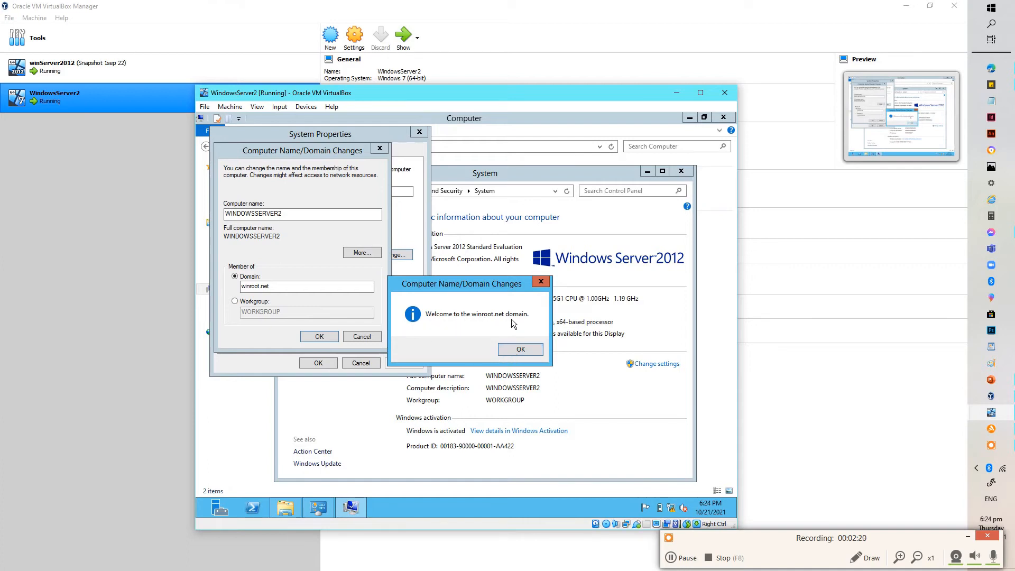
# Step: Dismiss the winRoot.net welcome and restart notices, close System Properties, and restart WindowsServer2 now
pyautogui.click(519, 349)
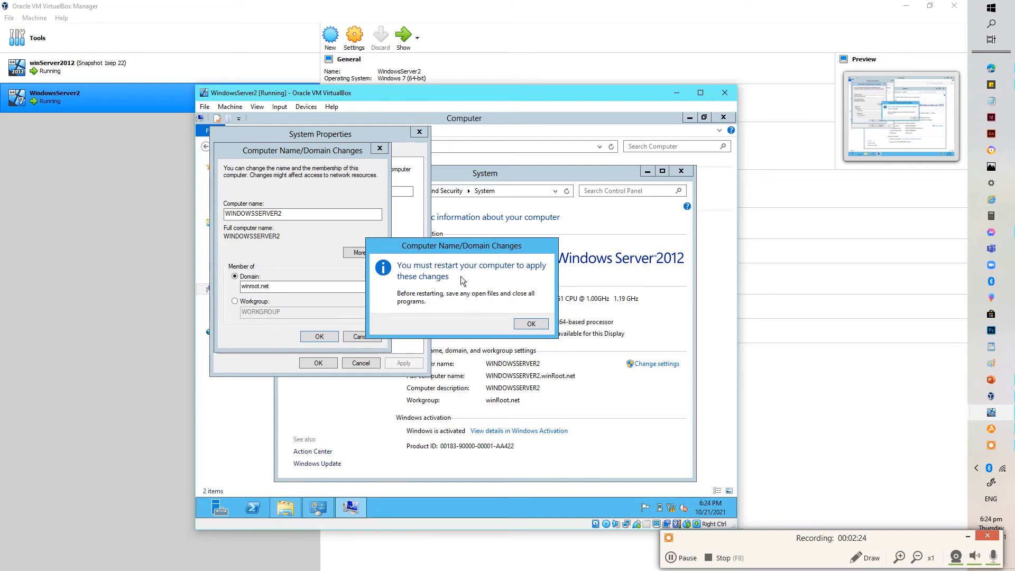
pyautogui.click(531, 323)
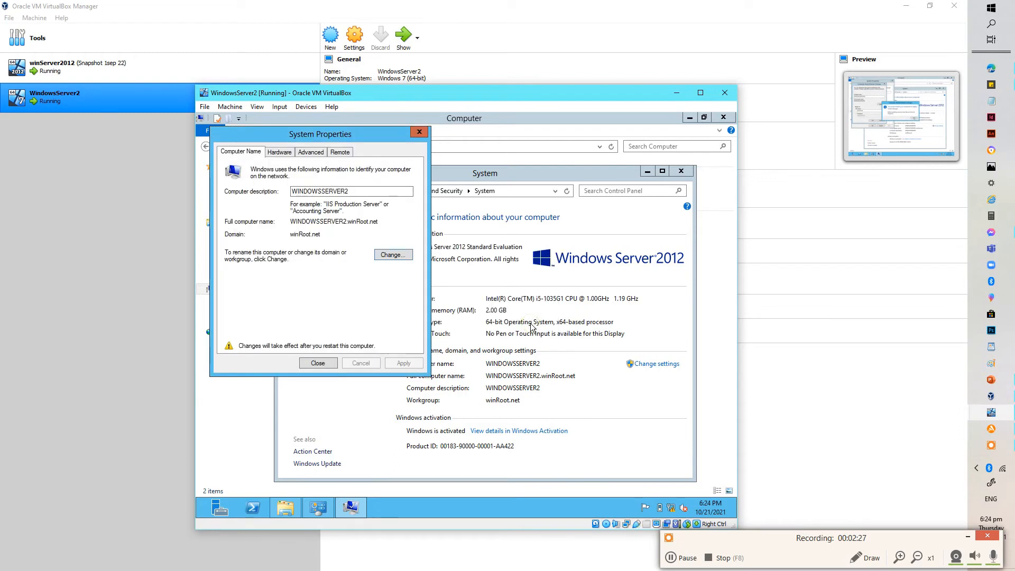
pyautogui.click(322, 363)
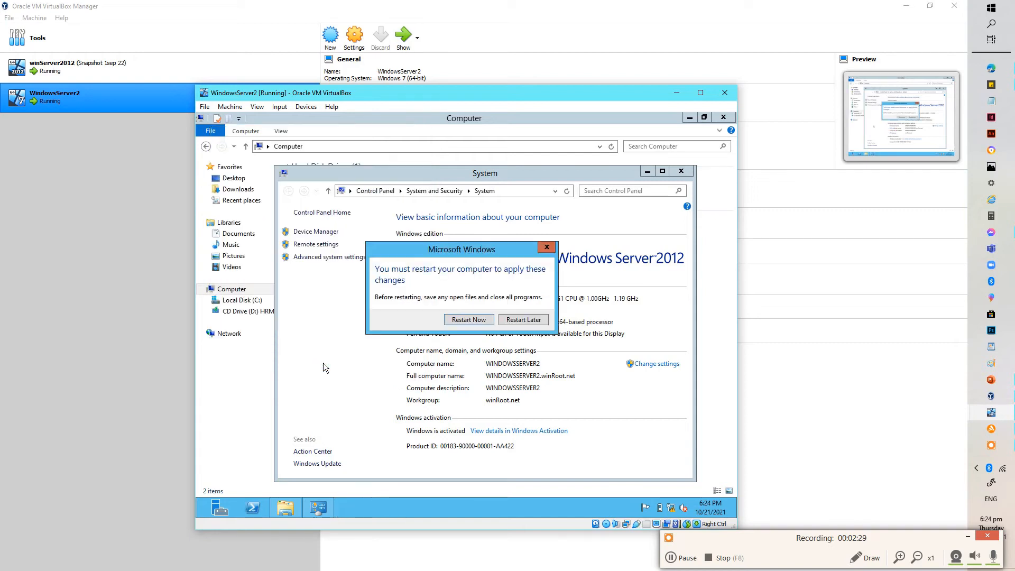
pyautogui.click(463, 320)
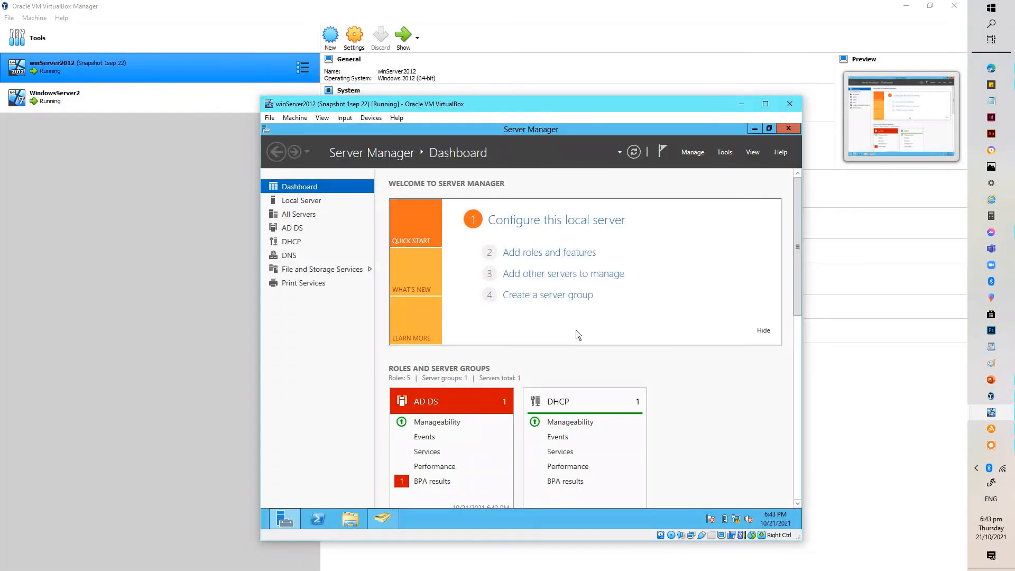
# Step: Launch Active Directory Users and Computers from Server Manager's Tools menu and view the Users container
pyautogui.click(694, 153)
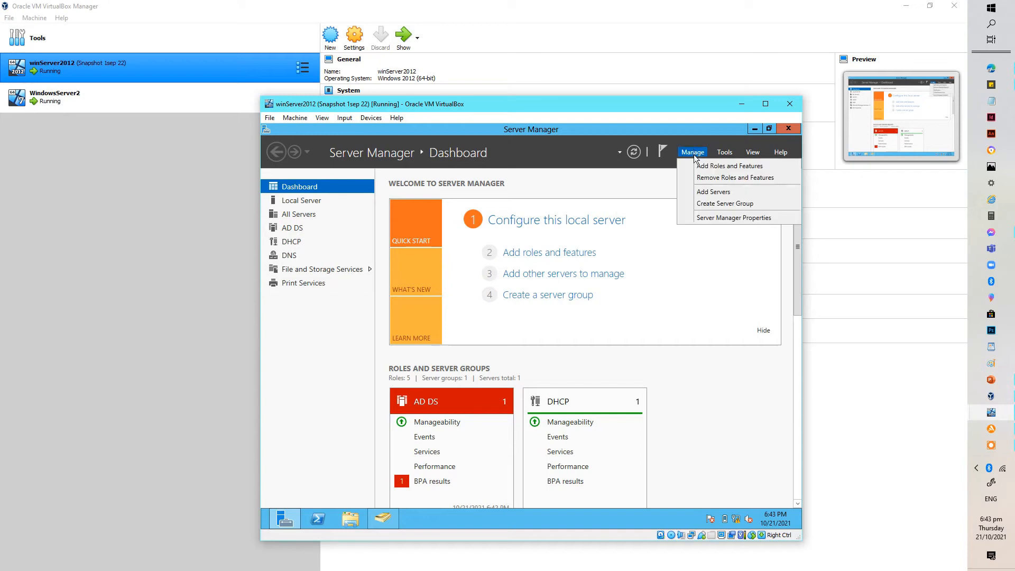
pyautogui.click(719, 153)
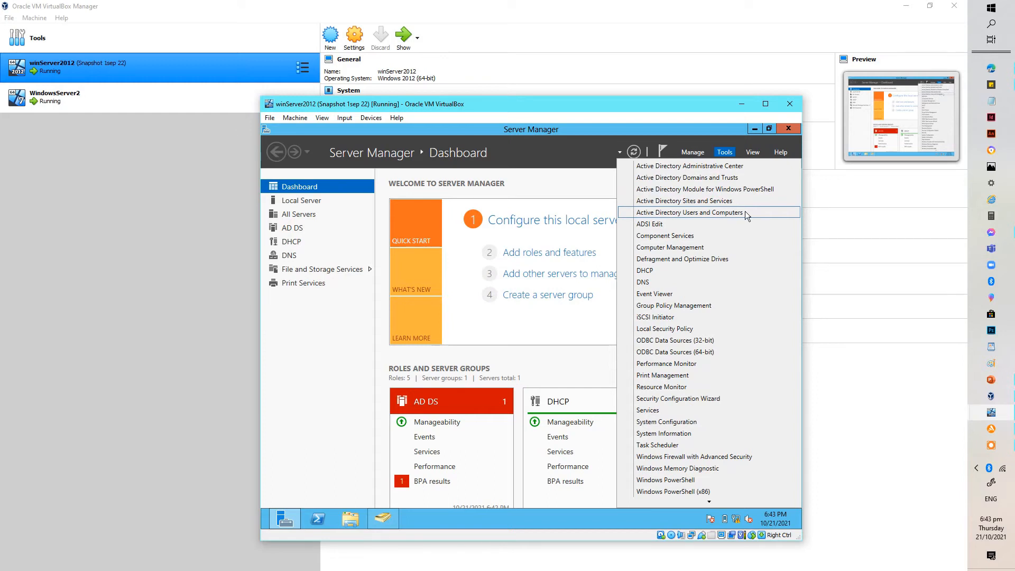
pyautogui.click(744, 211)
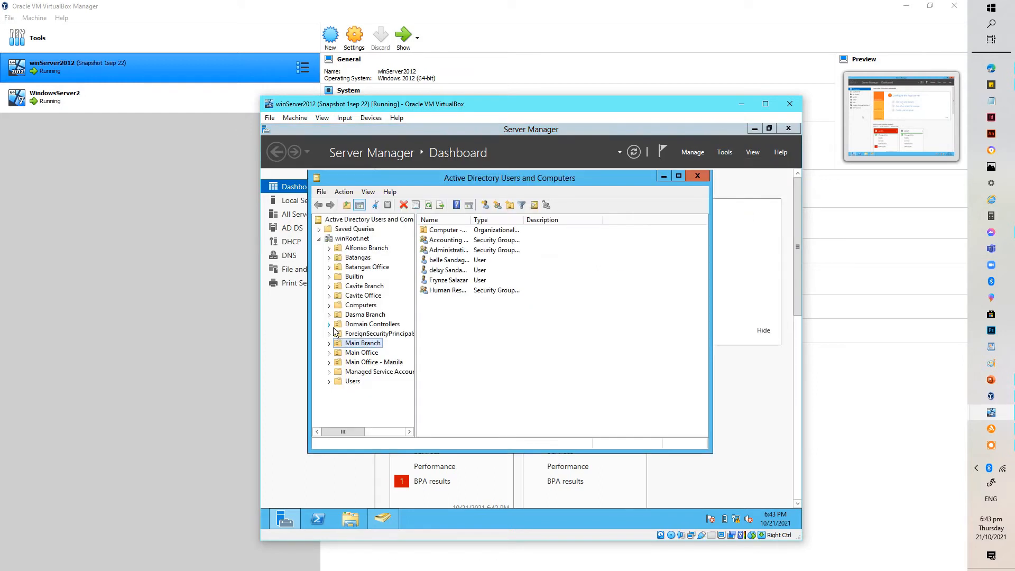
pyautogui.click(342, 383)
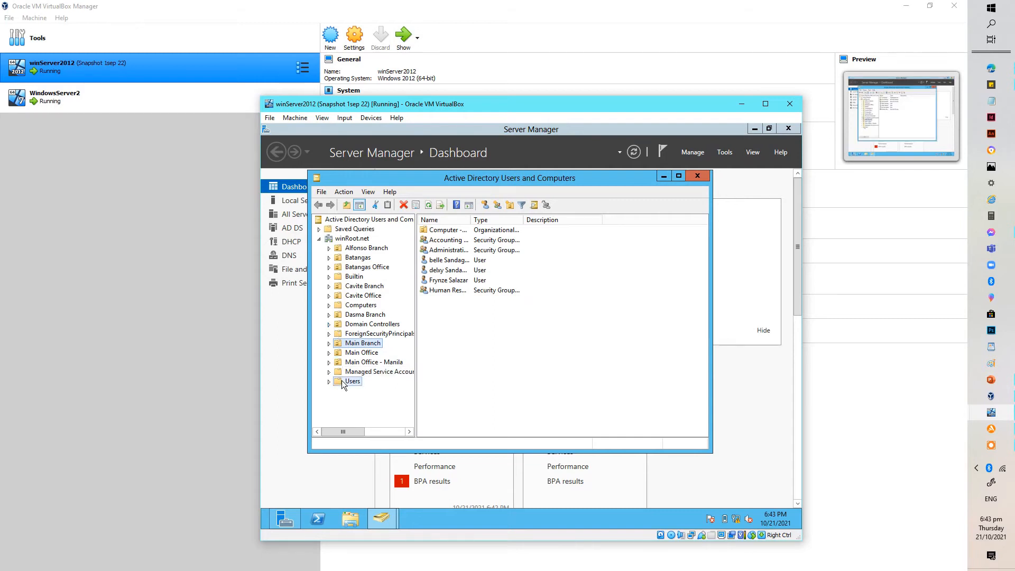
pyautogui.rightClick(342, 384)
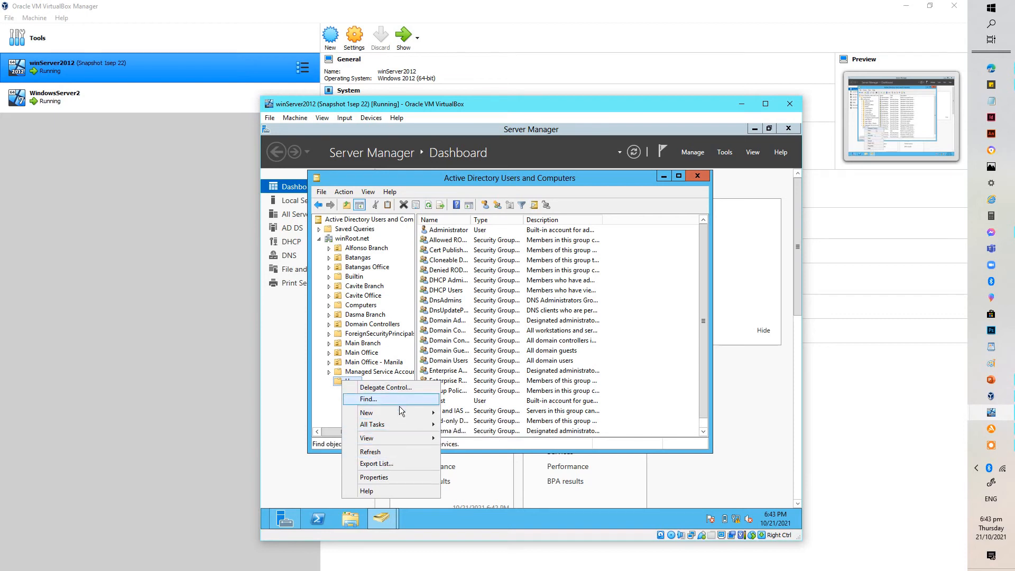
pyautogui.moveTo(403, 436)
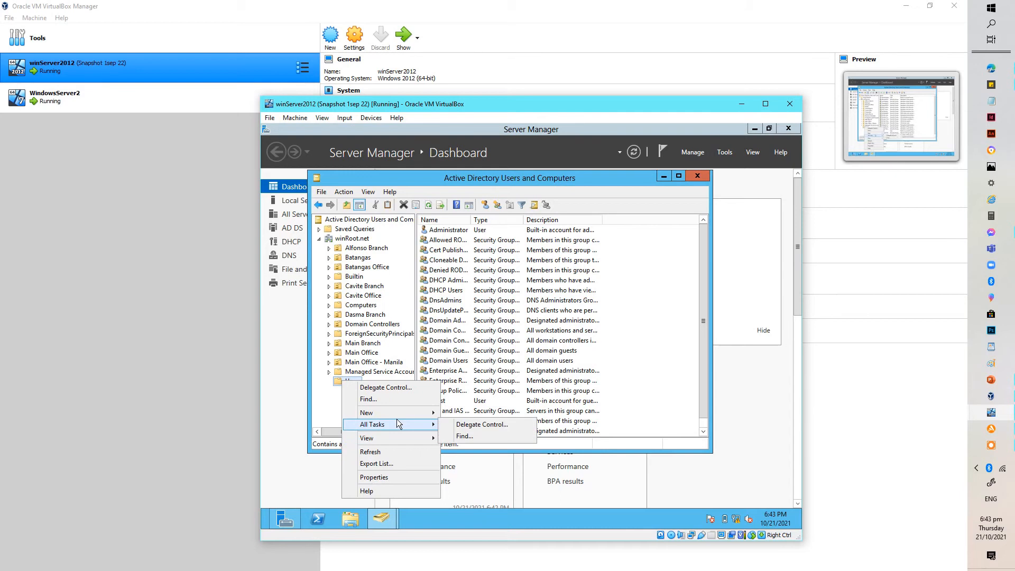
pyautogui.click(318, 421)
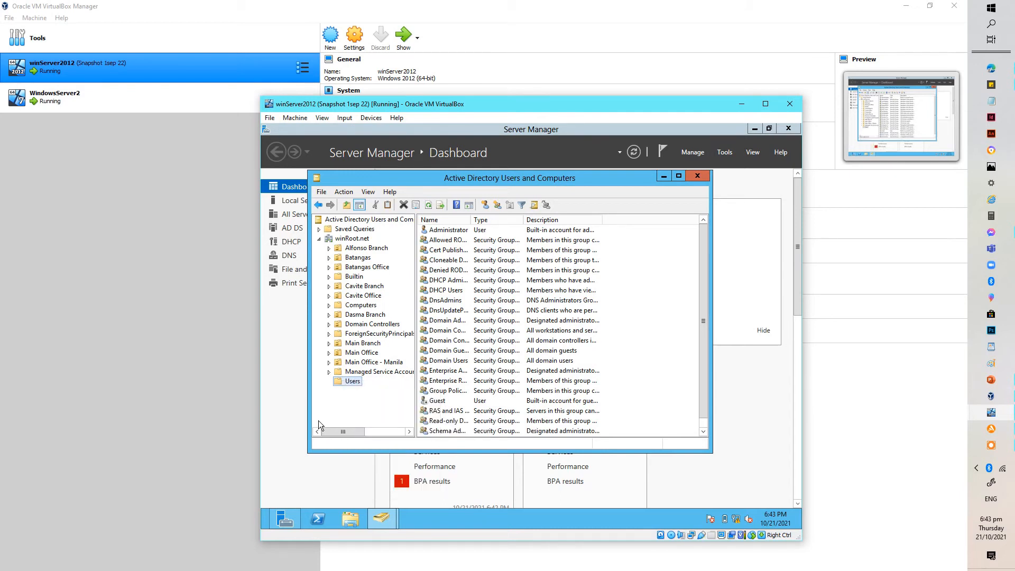
# Step: Start a new User object from the winRoot.net domain's New menu
pyautogui.click(353, 238)
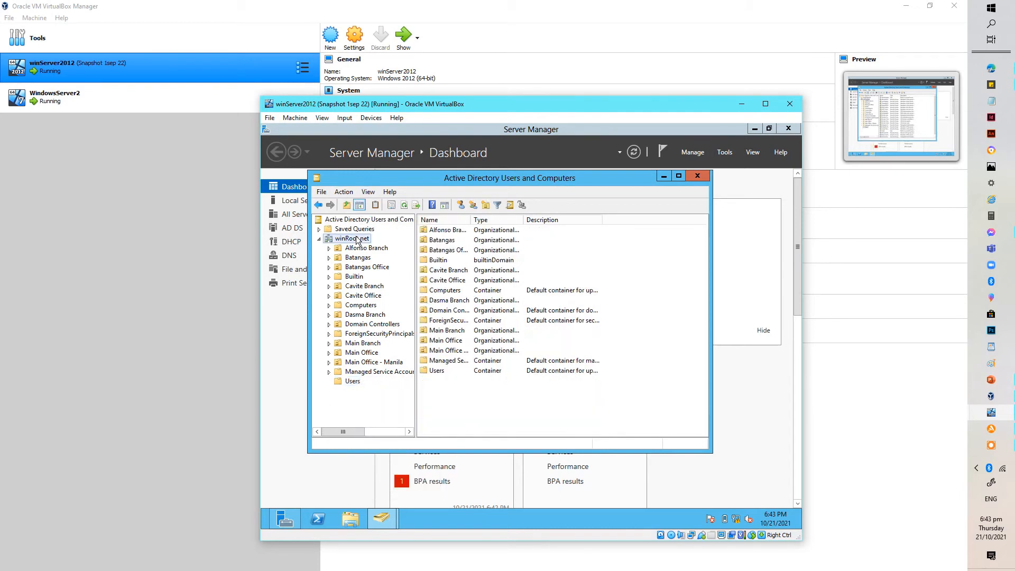
pyautogui.rightClick(531, 395)
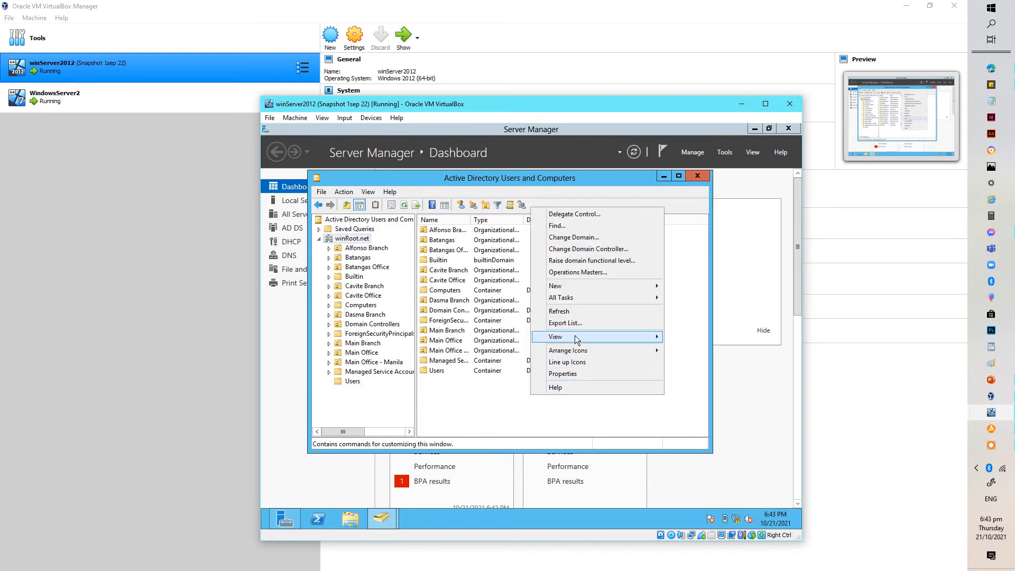
pyautogui.moveTo(575, 286)
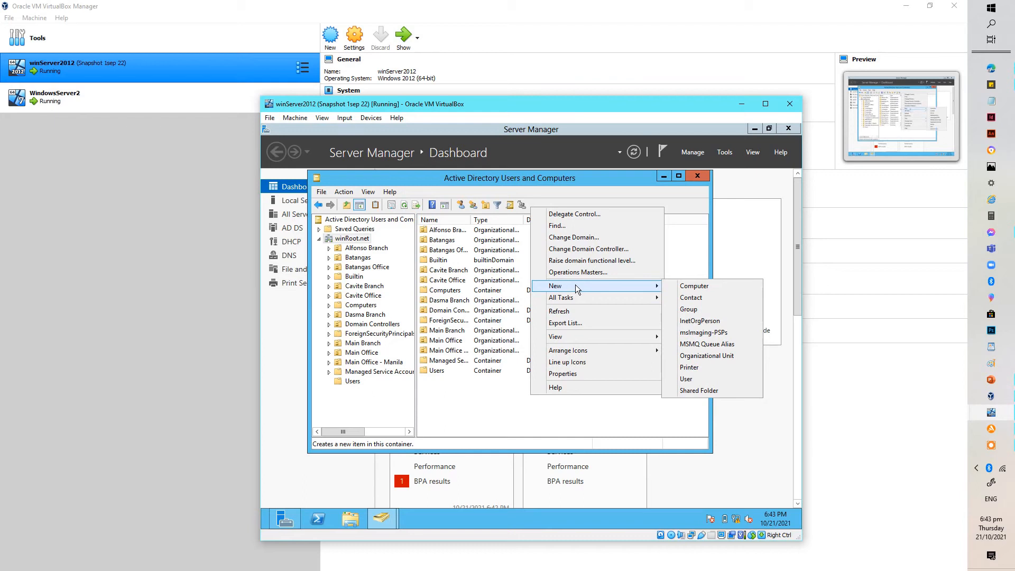
pyautogui.click(692, 378)
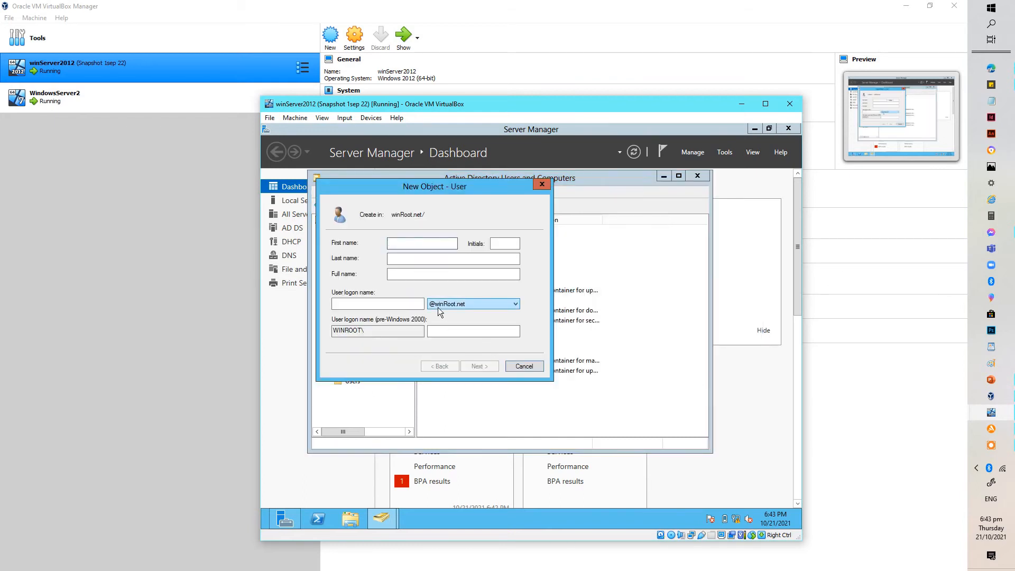
# Step: Enter the new user's first name, last name and logon name, then continue to the password page
pyautogui.write('b')
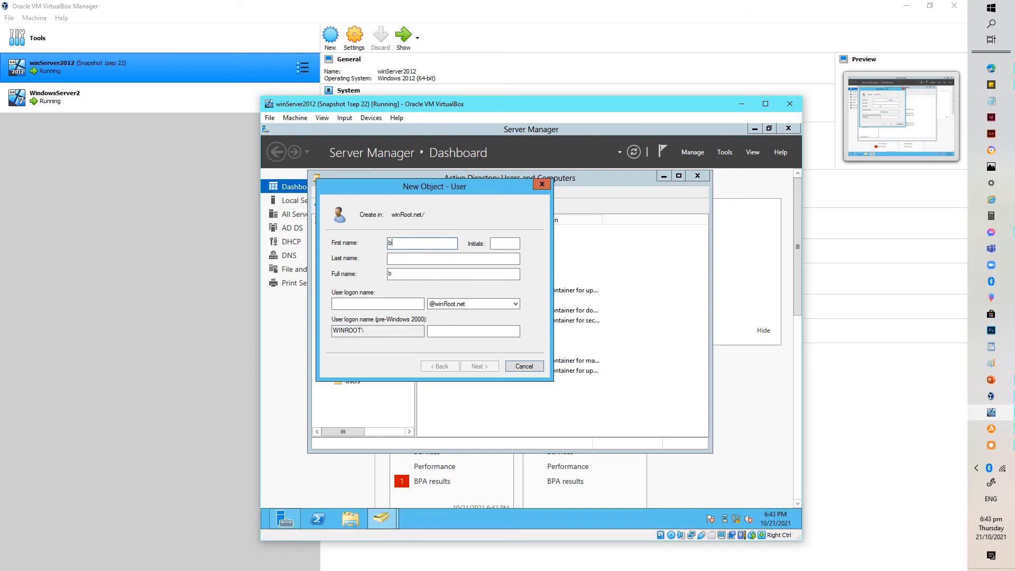
pyautogui.write('elle')
pyautogui.click(418, 259)
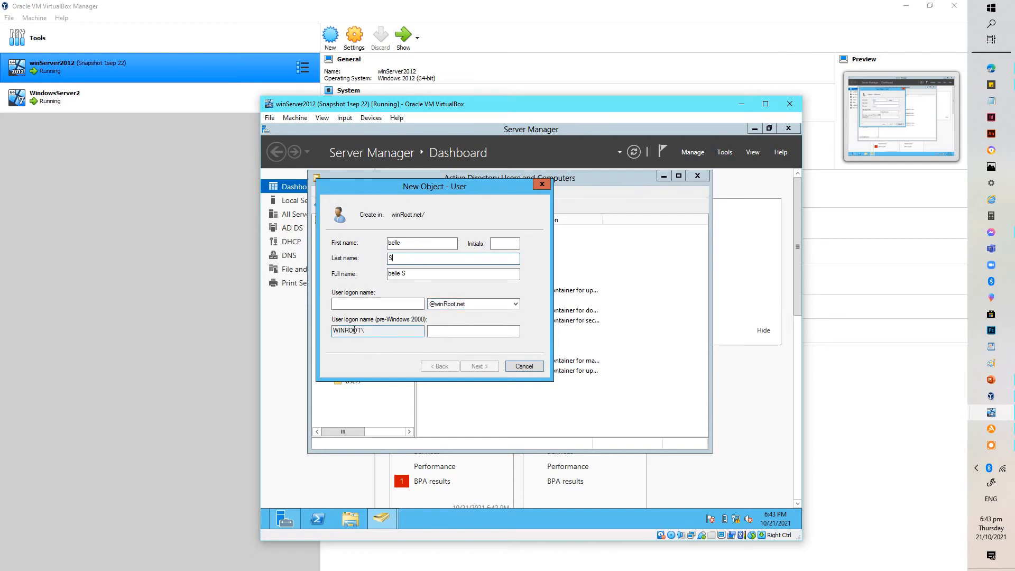
pyautogui.click(357, 305)
pyautogui.write('belle')
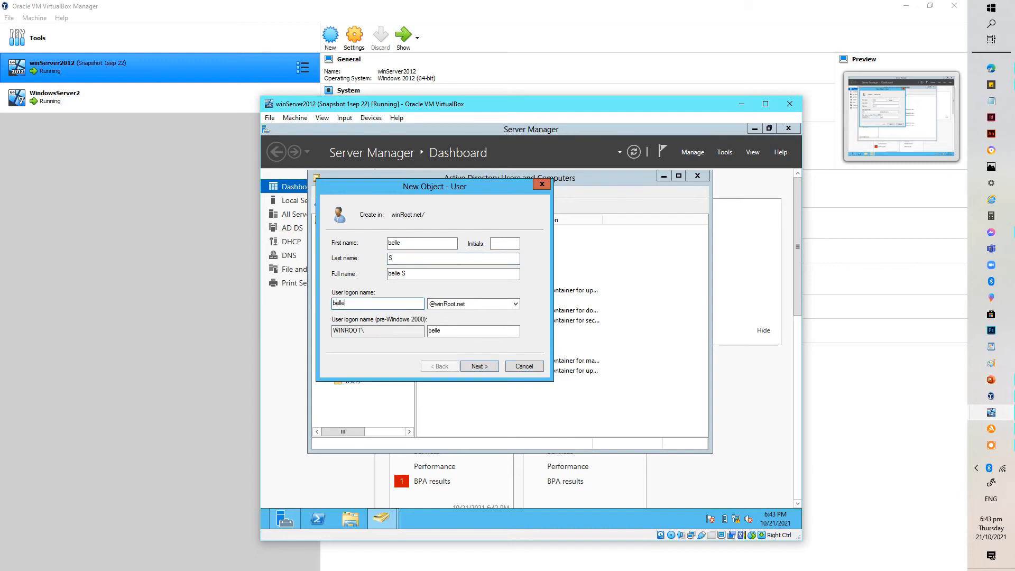
pyautogui.click(480, 366)
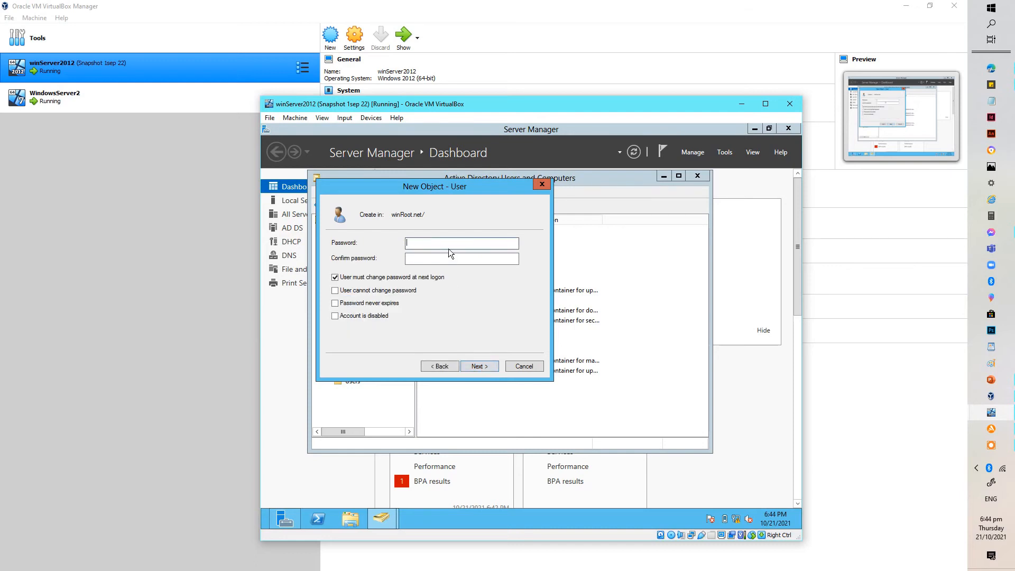
# Step: Type and confirm a password and toggle the change-password-at-next-logon option
pyautogui.write('P')
pyautogui.write('•••••••')
pyautogui.press('BackSpace')
pyautogui.press('BackSpace')
pyautogui.press('BackSpace')
pyautogui.press('BackSpace')
pyautogui.press('BackSpace')
pyautogui.press('BackSpace')
pyautogui.press('BackSpace')
pyautogui.write('•••••••')
pyautogui.click(439, 258)
pyautogui.write('••••••••')
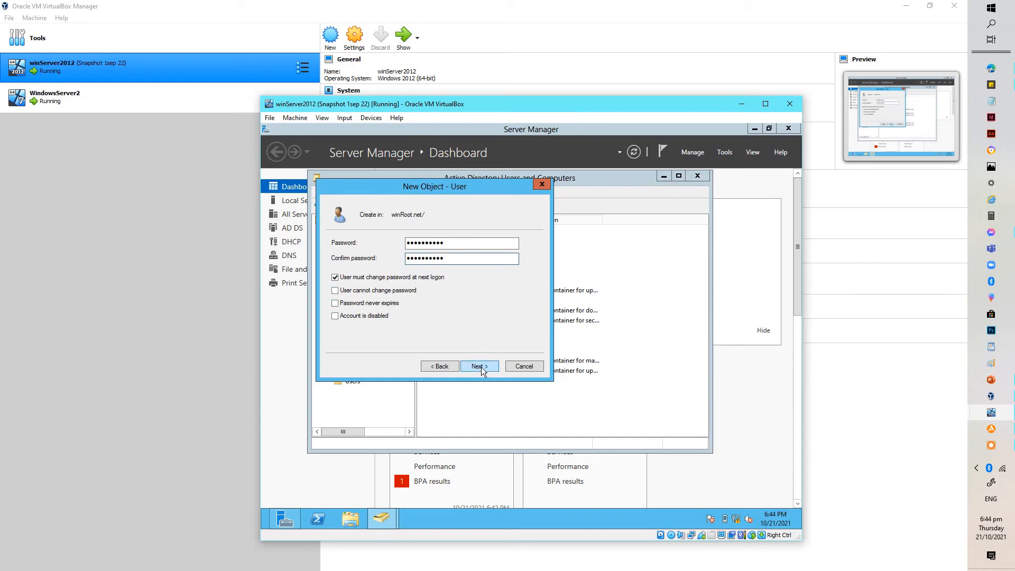
pyautogui.click(335, 277)
# Step: Replace the password and its confirmation, then attempt to create the user
pyautogui.doubleClick(449, 243)
pyautogui.click(450, 244)
pyautogui.moveTo(454, 242); pyautogui.dragTo(369, 249)
pyautogui.write('••')
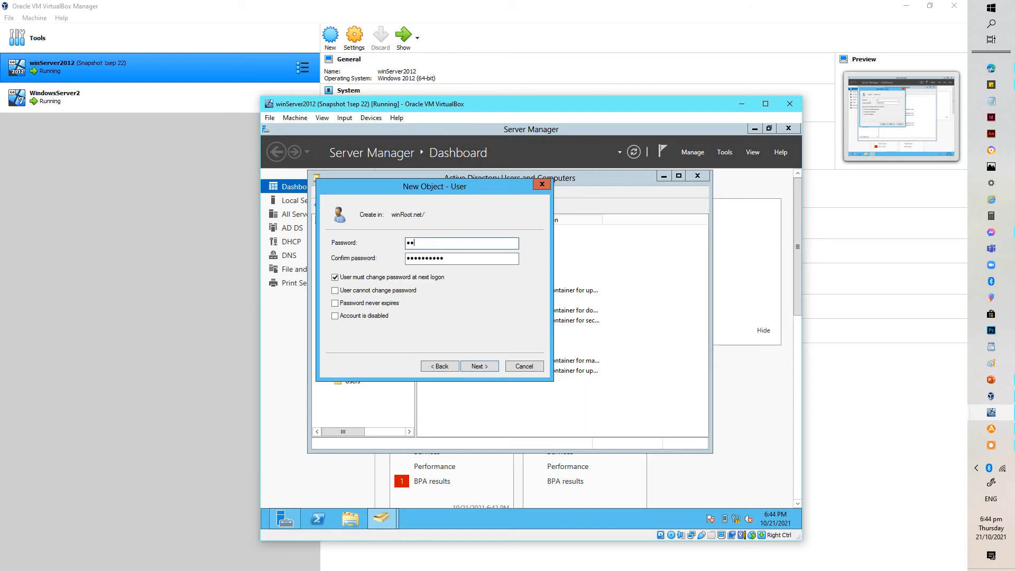
pyautogui.write('••••••')
pyautogui.click(456, 257)
pyautogui.press('BackSpace')
pyautogui.press('BackSpace')
pyautogui.press('BackSpace')
pyautogui.press('BackSpace')
pyautogui.press('BackSpace')
pyautogui.press('BackSpace')
pyautogui.press('BackSpace')
pyautogui.press('BackSpace')
pyautogui.press('BackSpace')
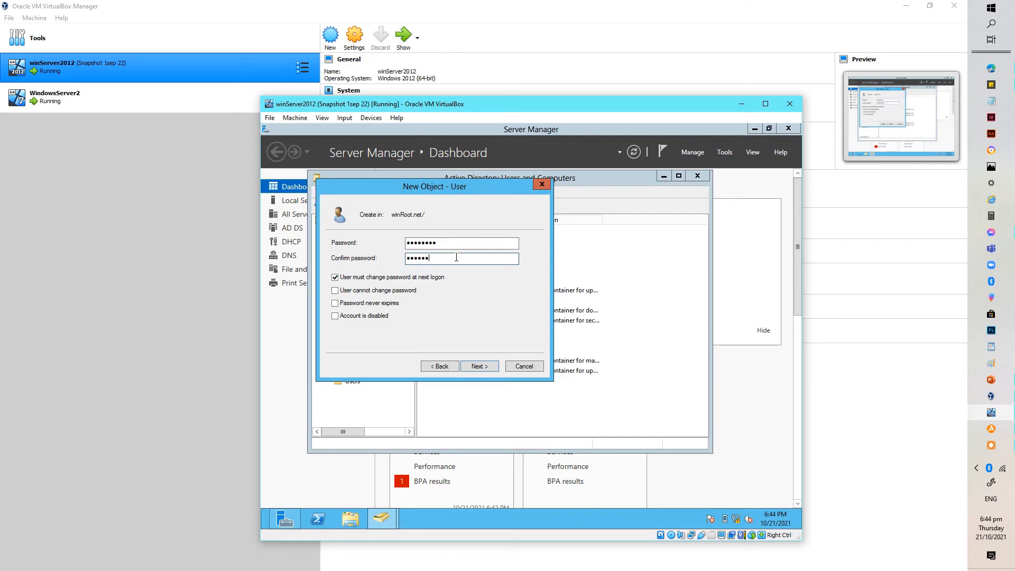
pyautogui.write('••••••••')
pyautogui.click(483, 365)
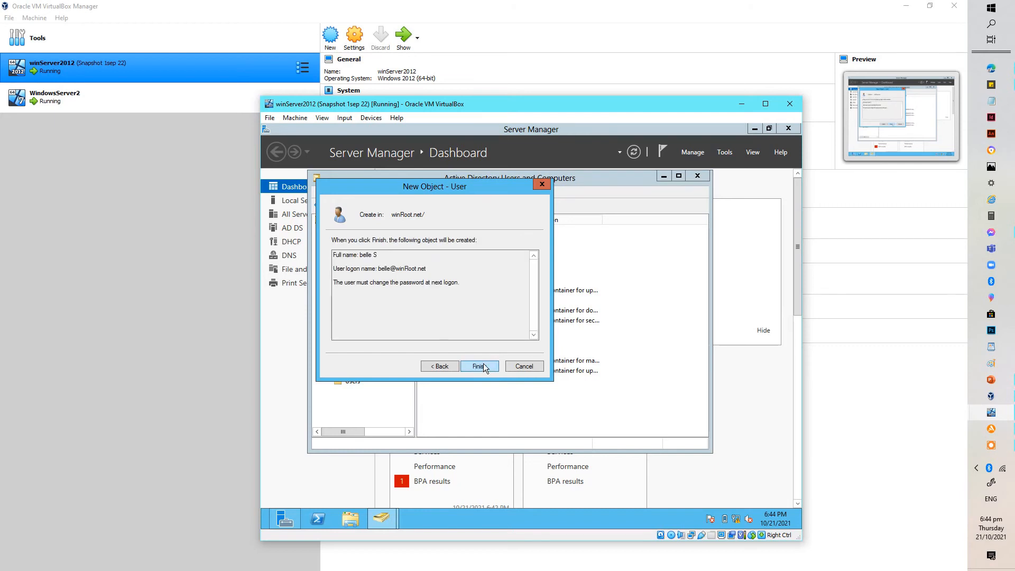
pyautogui.click(483, 364)
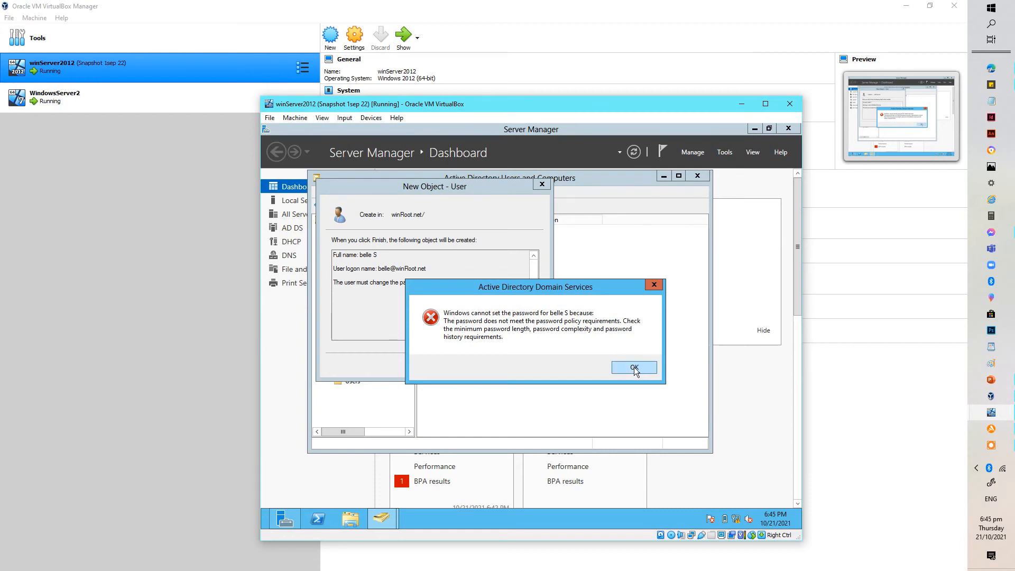
# Step: Dismiss the password policy error, revisit the password page, and retry creation, which fails again
pyautogui.click(635, 367)
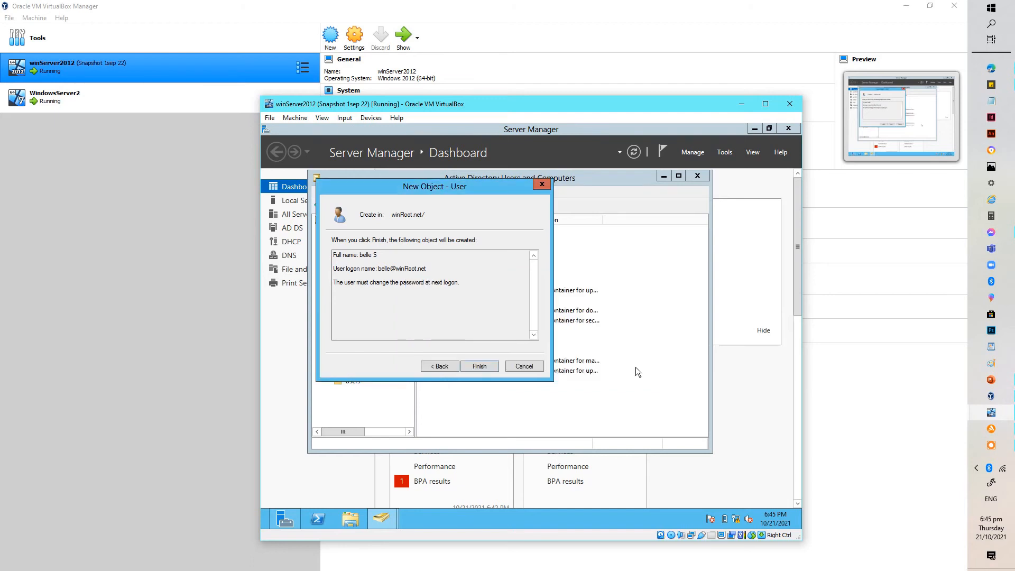
pyautogui.click(439, 366)
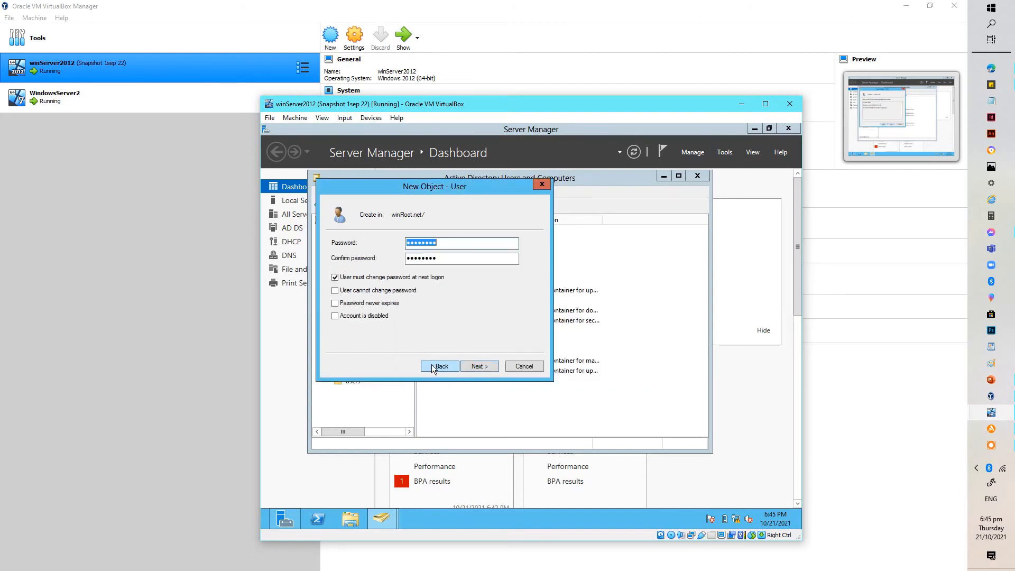
pyautogui.click(450, 242)
pyautogui.click(411, 257)
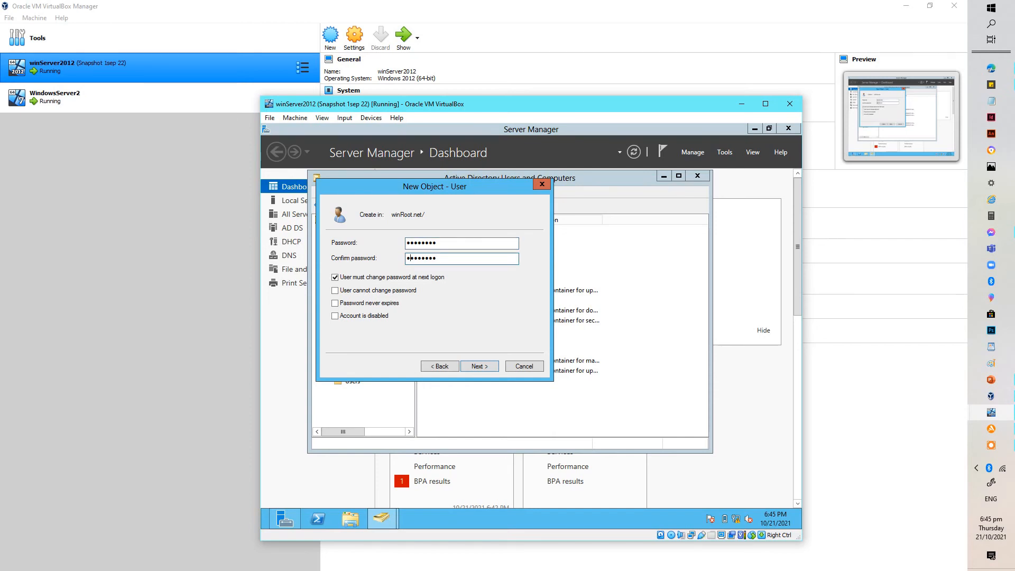
pyautogui.click(479, 365)
pyautogui.click(480, 365)
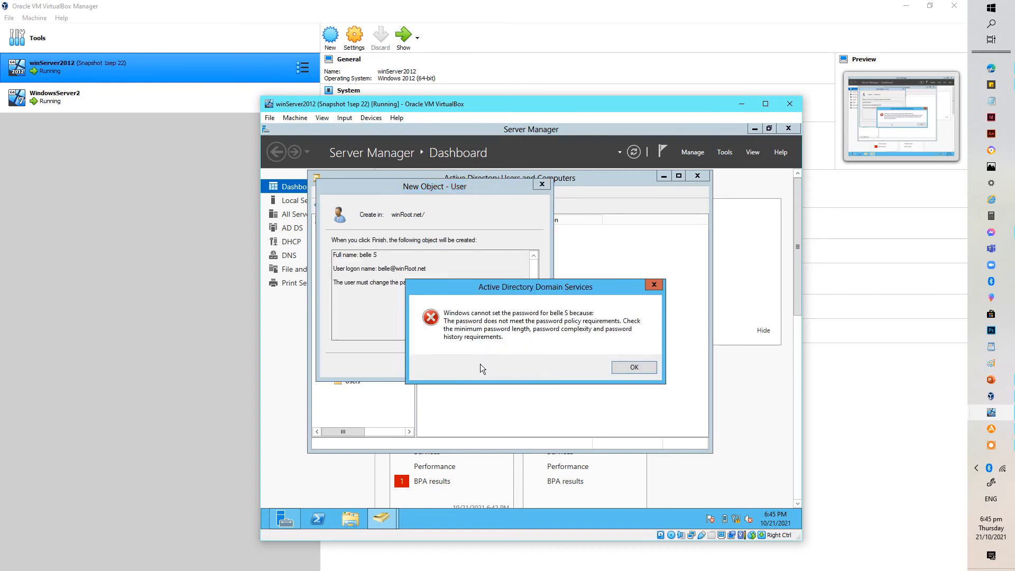
pyautogui.click(626, 366)
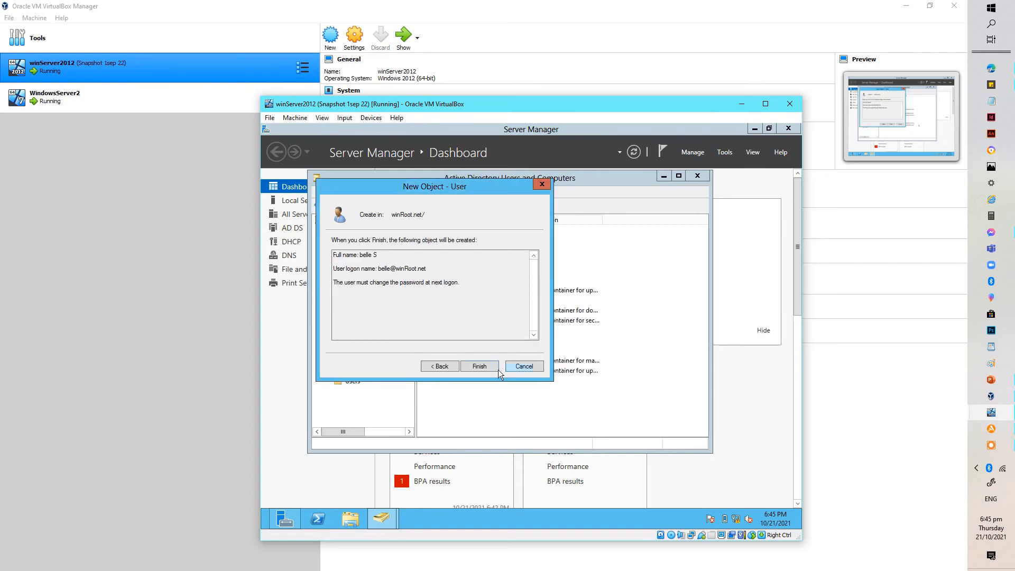
# Step: Re-enter the password and confirmation to meet the policy, then continue to the summary
pyautogui.click(440, 366)
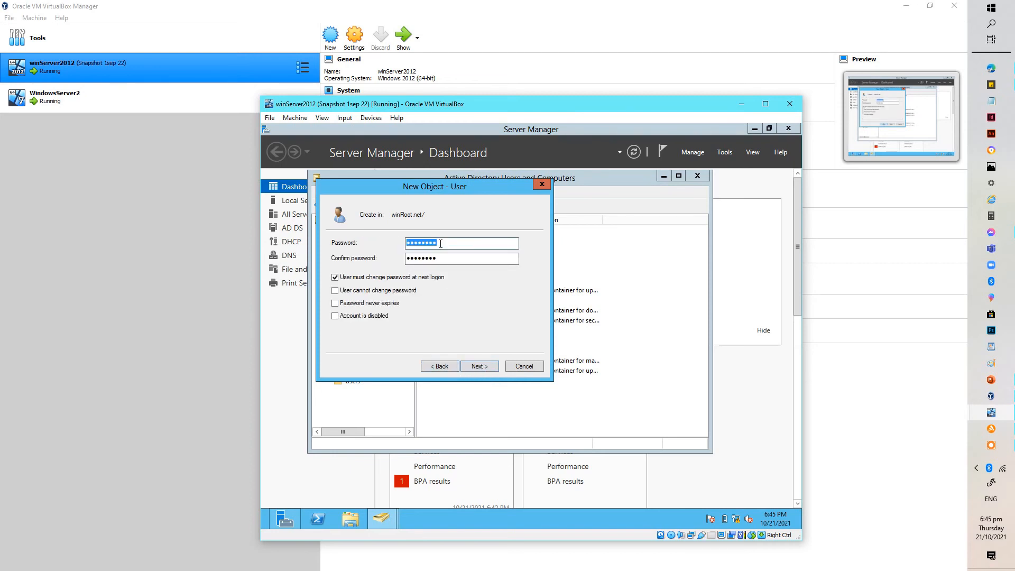
pyautogui.write('P@ssword123')
pyautogui.press('BackSpace')
pyautogui.press('BackSpace')
pyautogui.press('BackSpace')
pyautogui.press('BackSpace')
pyautogui.press('BackSpace')
pyautogui.press('BackSpace')
pyautogui.press('BackSpace')
pyautogui.press('BackSpace')
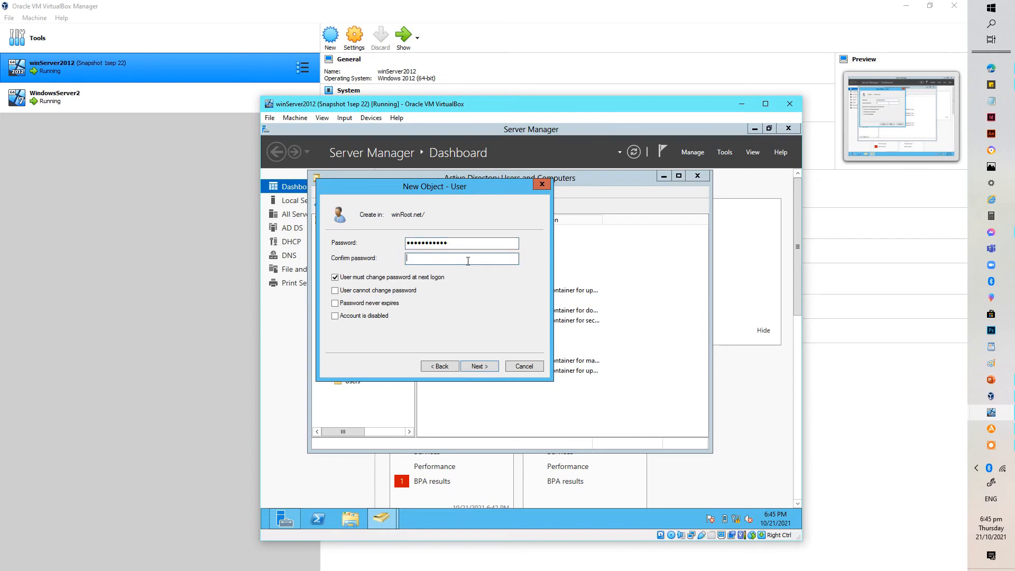
pyautogui.write('Password123')
pyautogui.click(482, 367)
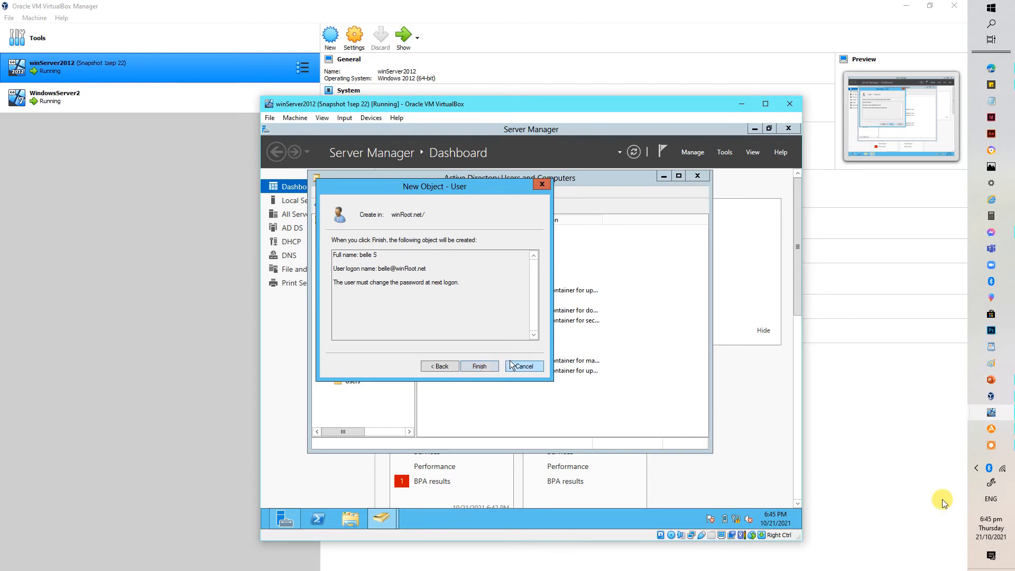
# Step: Bring the server window back into focus and click Finish to create the user
pyautogui.moveTo(987, 431)
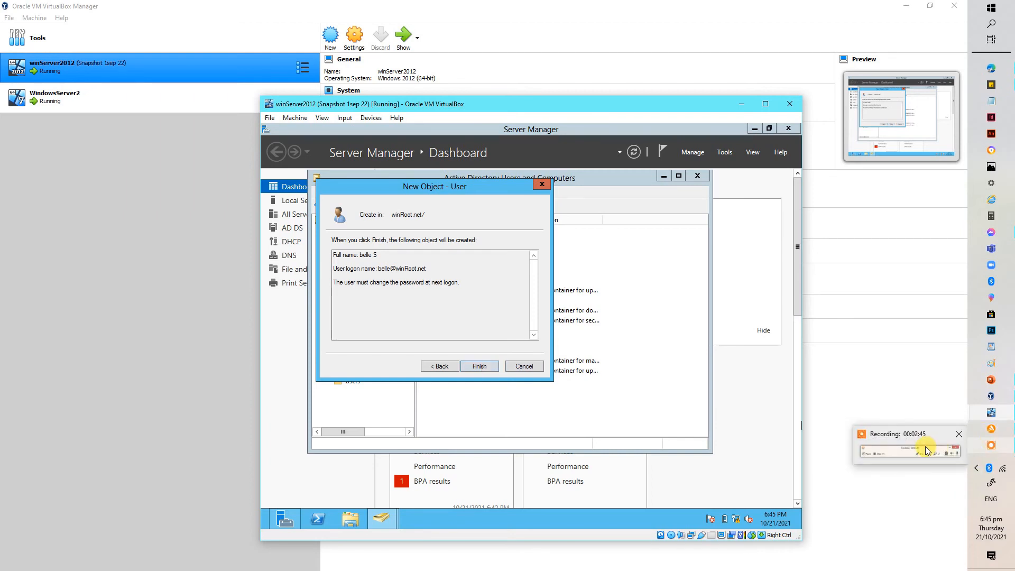
pyautogui.click(928, 451)
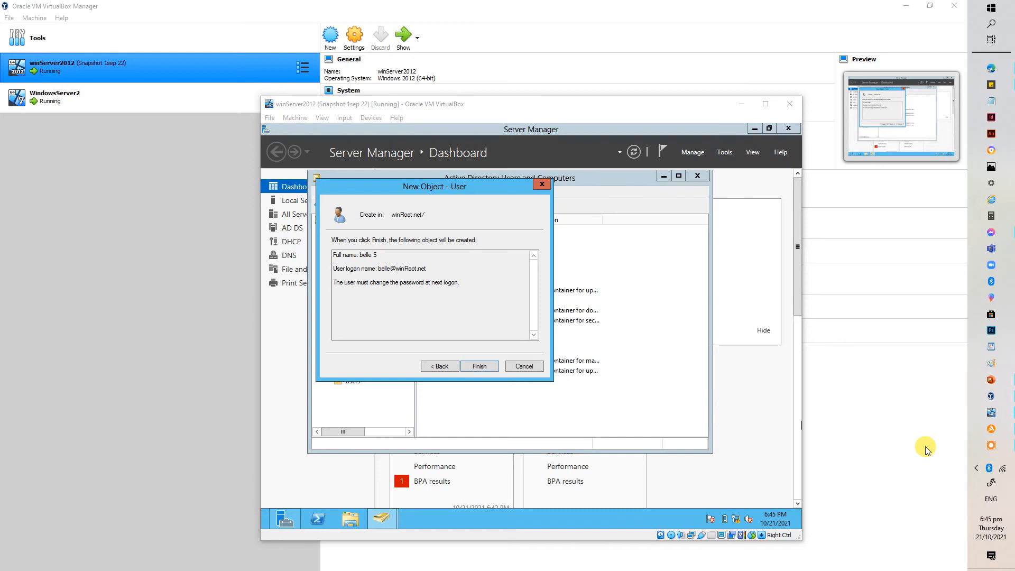
pyautogui.click(984, 442)
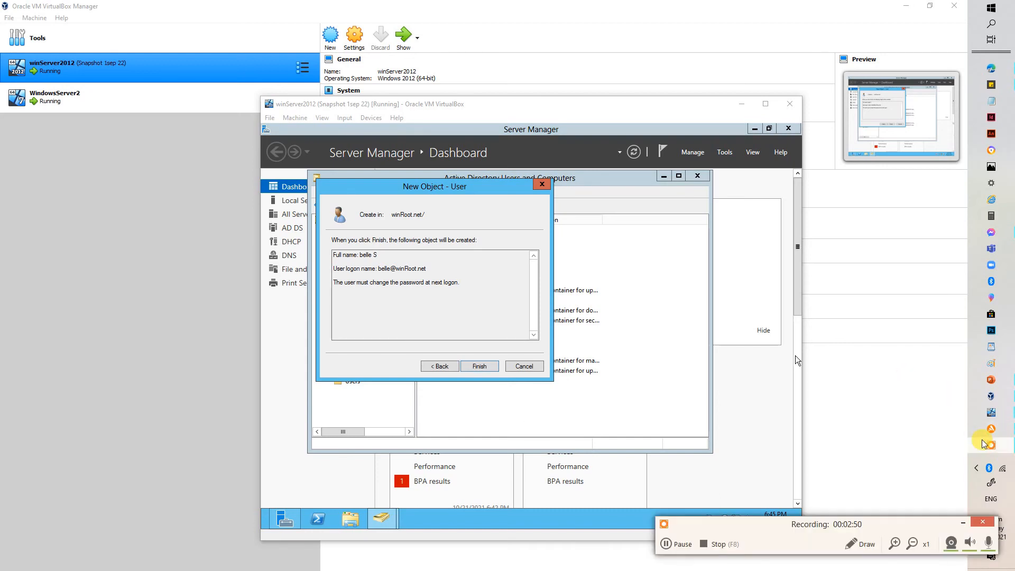
pyautogui.click(444, 367)
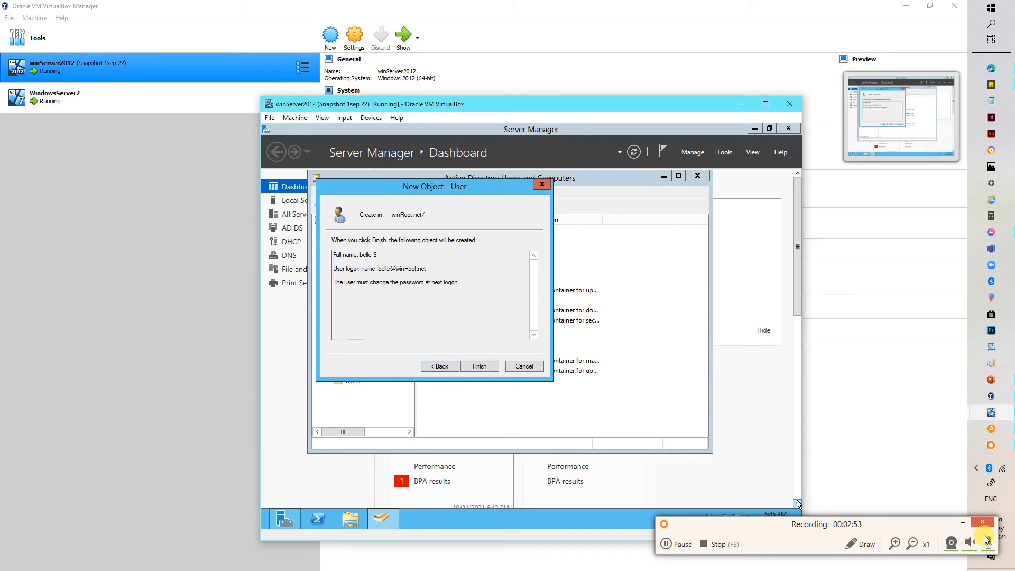
pyautogui.click(964, 522)
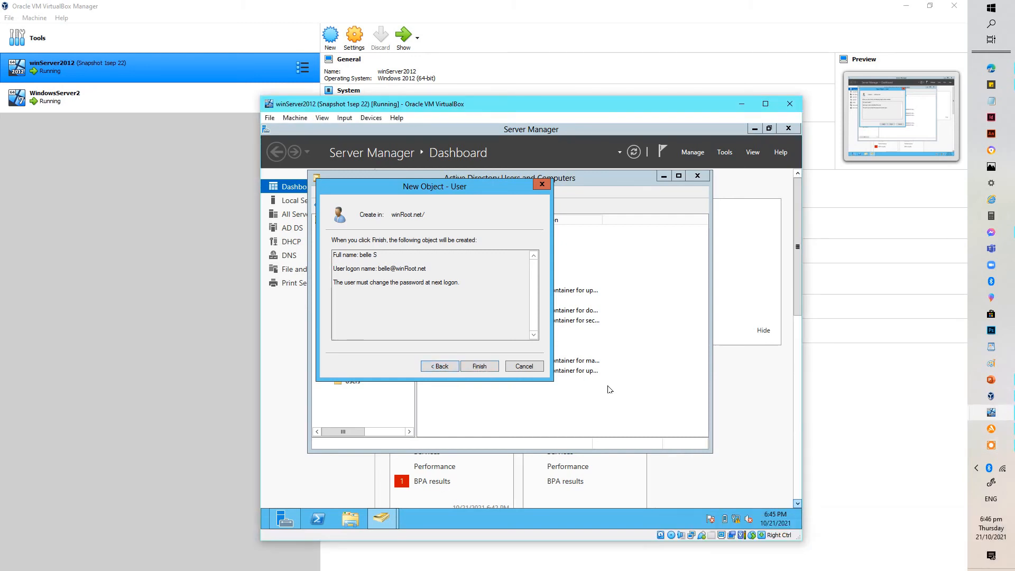
pyautogui.click(477, 365)
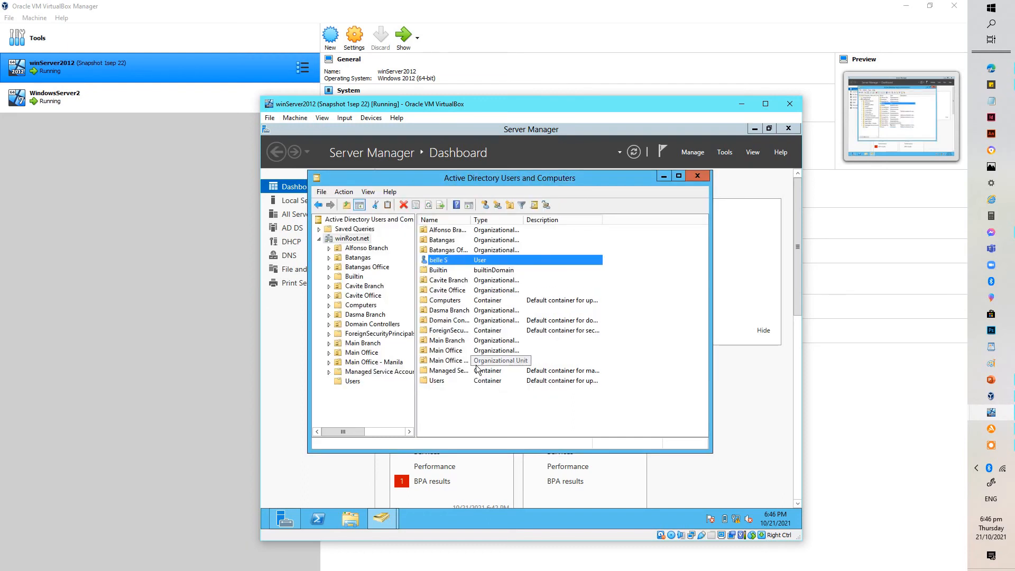
# Step: Move the new user from the winRoot.net root into the Users container
pyautogui.rightClick(460, 261)
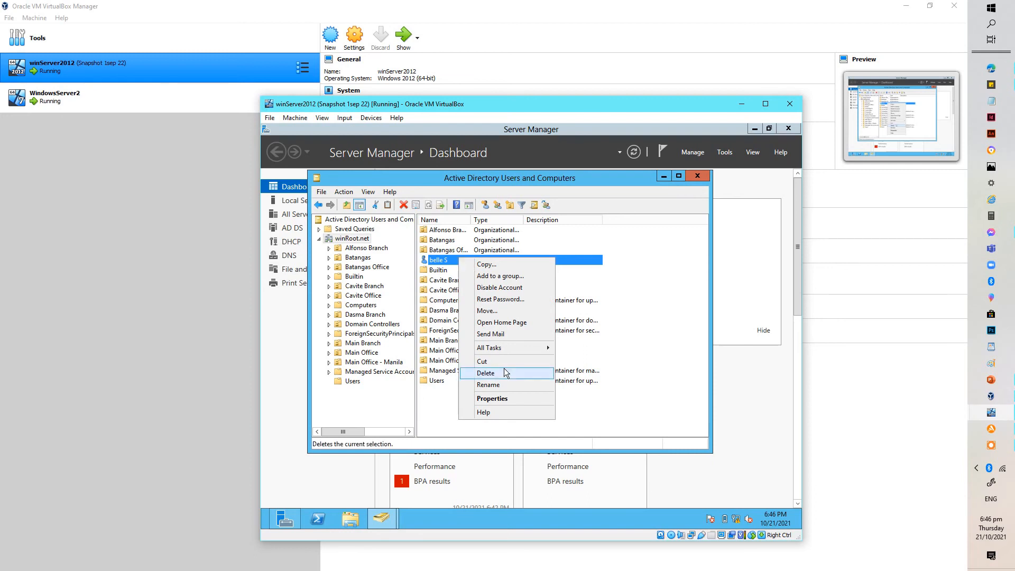
pyautogui.click(489, 311)
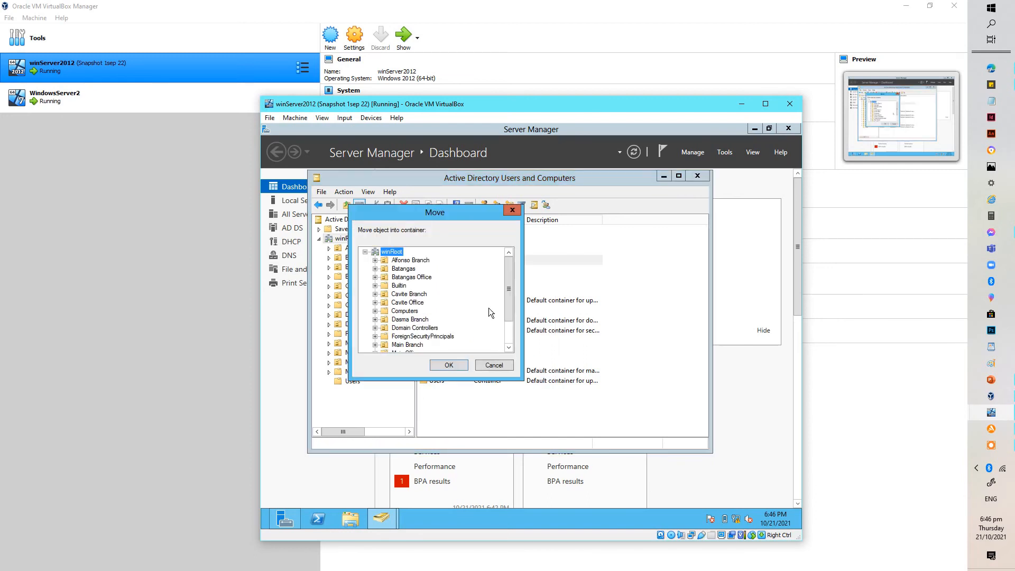
pyautogui.moveTo(509, 303); pyautogui.dragTo(508, 326)
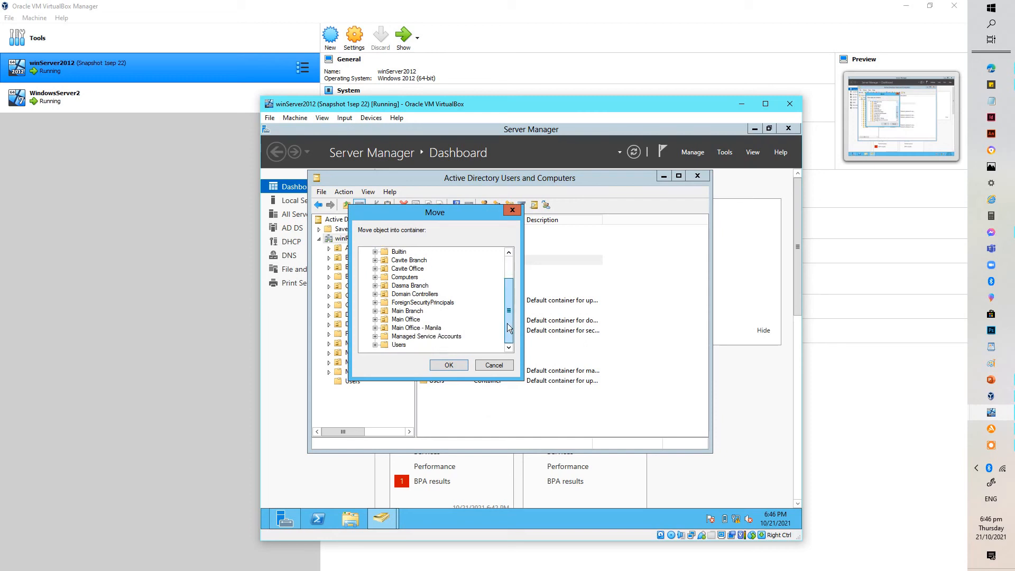
pyautogui.click(404, 348)
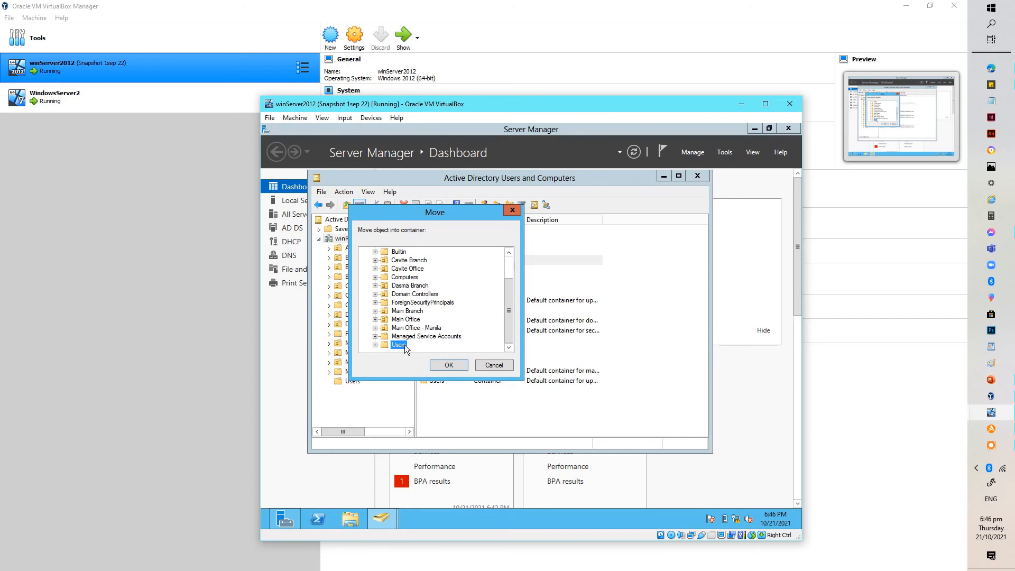
pyautogui.click(448, 365)
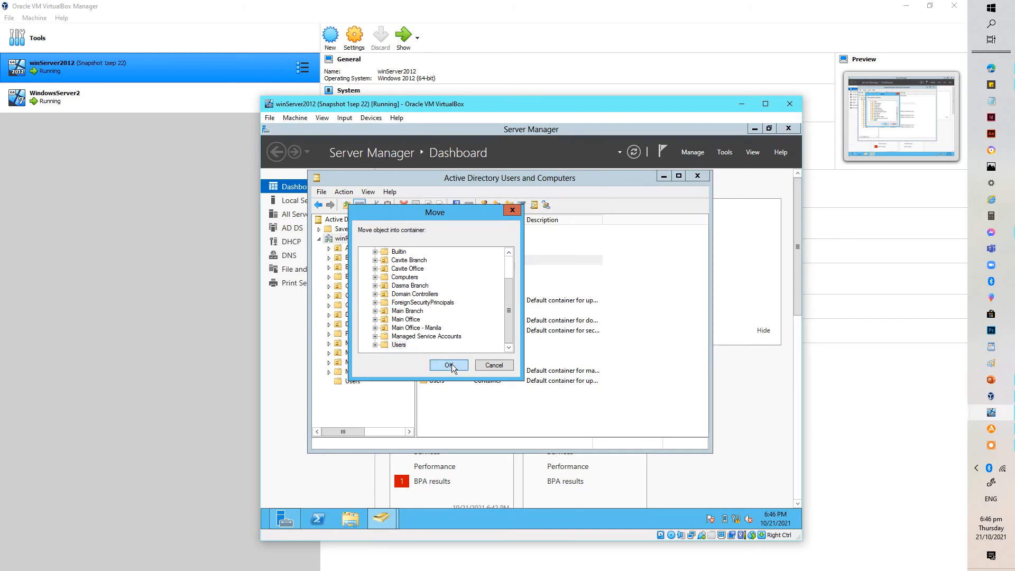
# Step: Open the Users container and confirm the moved user is listed
pyautogui.click(349, 382)
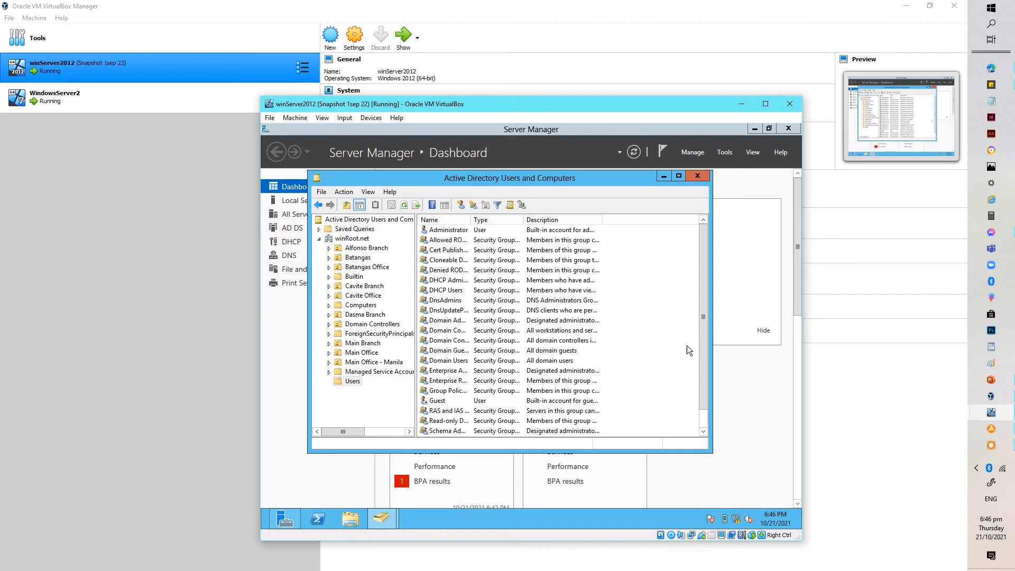
pyautogui.moveTo(707, 347); pyautogui.dragTo(703, 399)
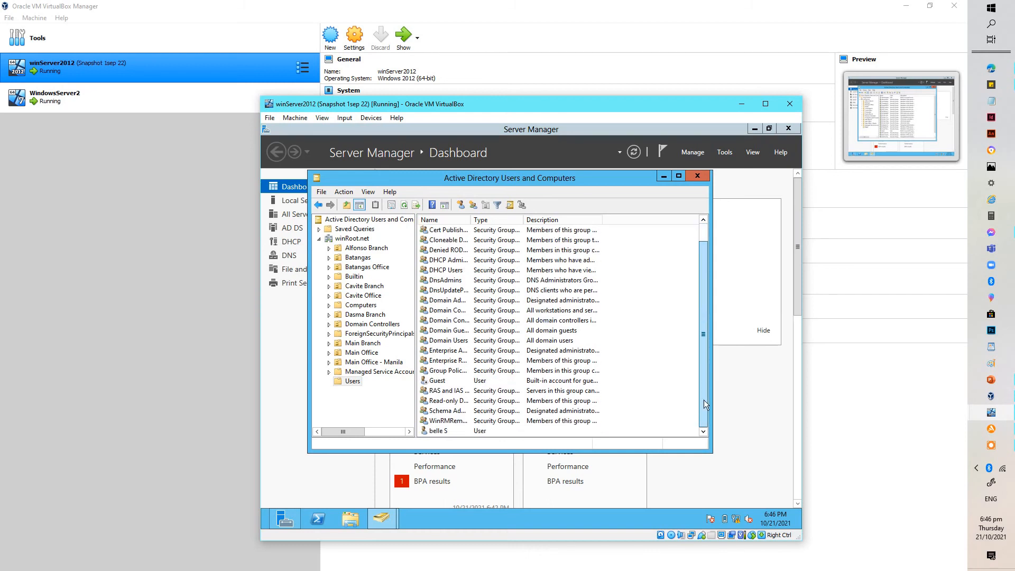
pyautogui.click(489, 429)
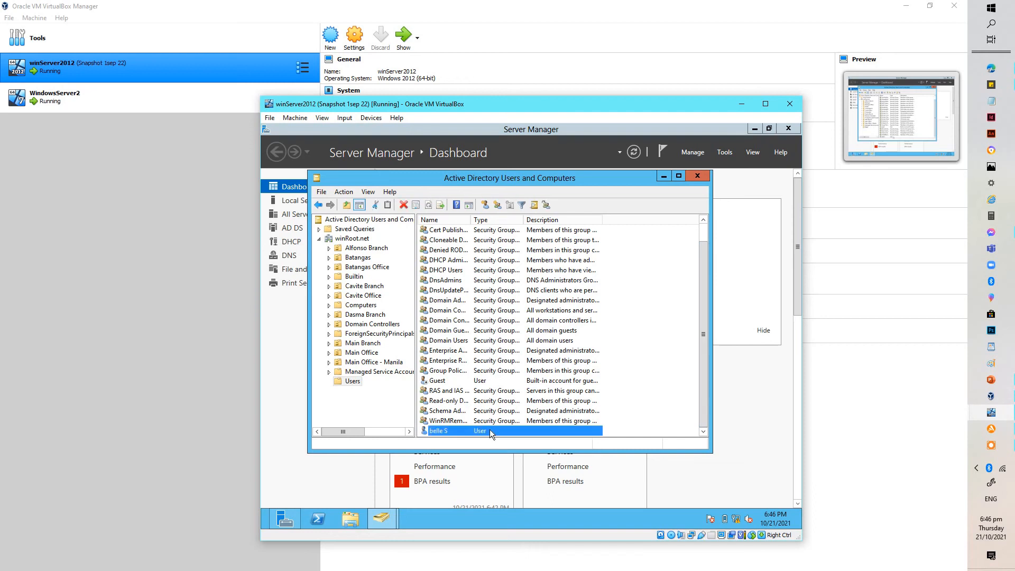
pyautogui.click(660, 407)
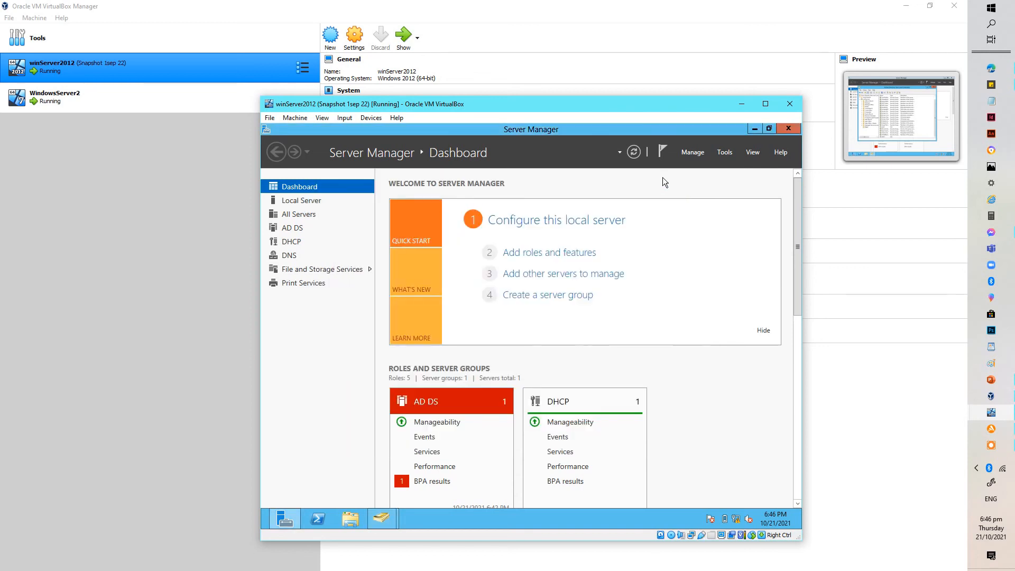
# Step: Bring up the WindowsServer2 window and send it Ctrl-Alt-Del via Input > Keyboard
pyautogui.click(239, 94)
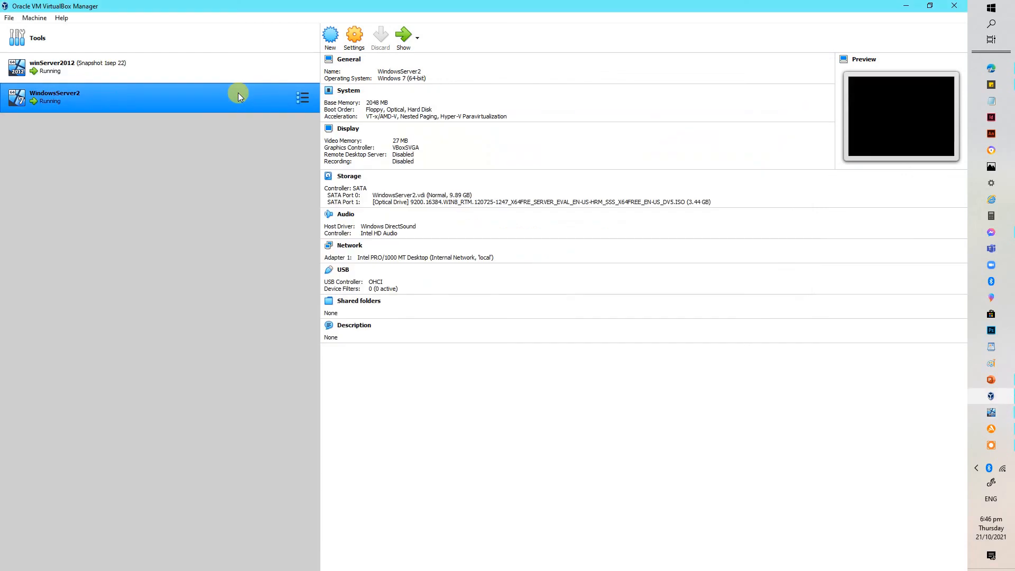
pyautogui.click(398, 47)
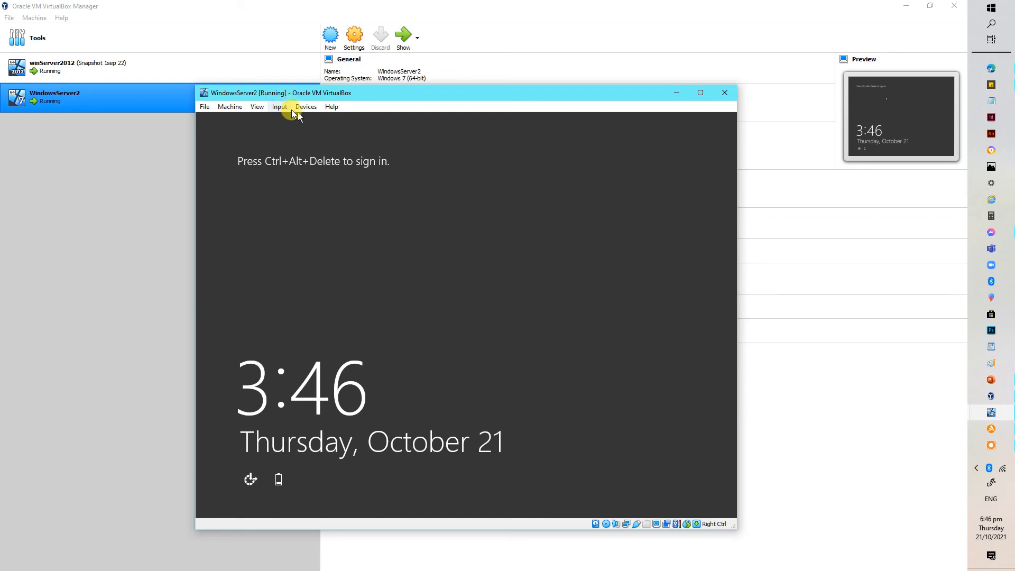
pyautogui.click(279, 107)
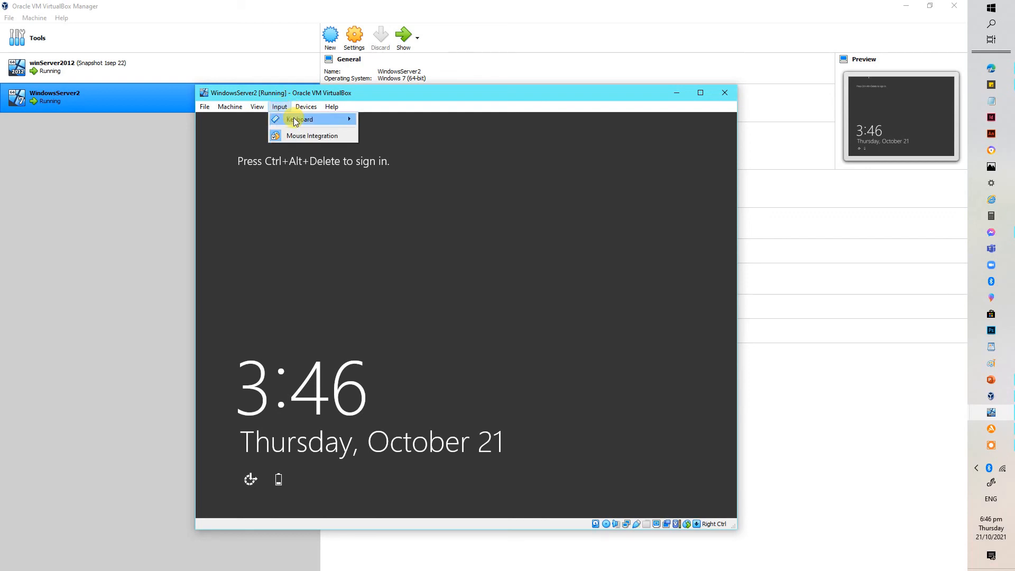
pyautogui.moveTo(295, 120)
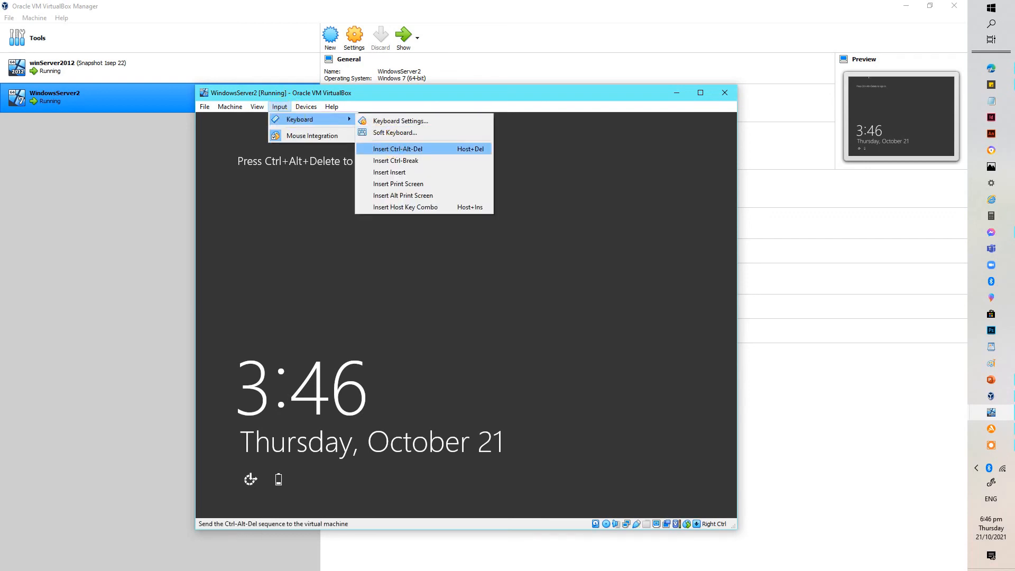
pyautogui.click(397, 148)
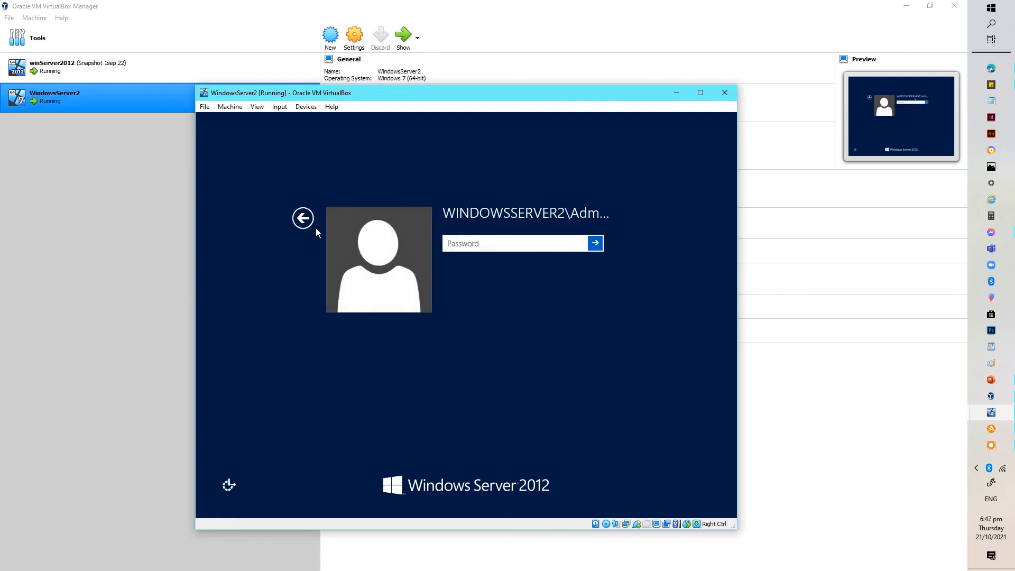
# Step: Choose Other user and enter the new domain user's logon name and password
pyautogui.click(305, 218)
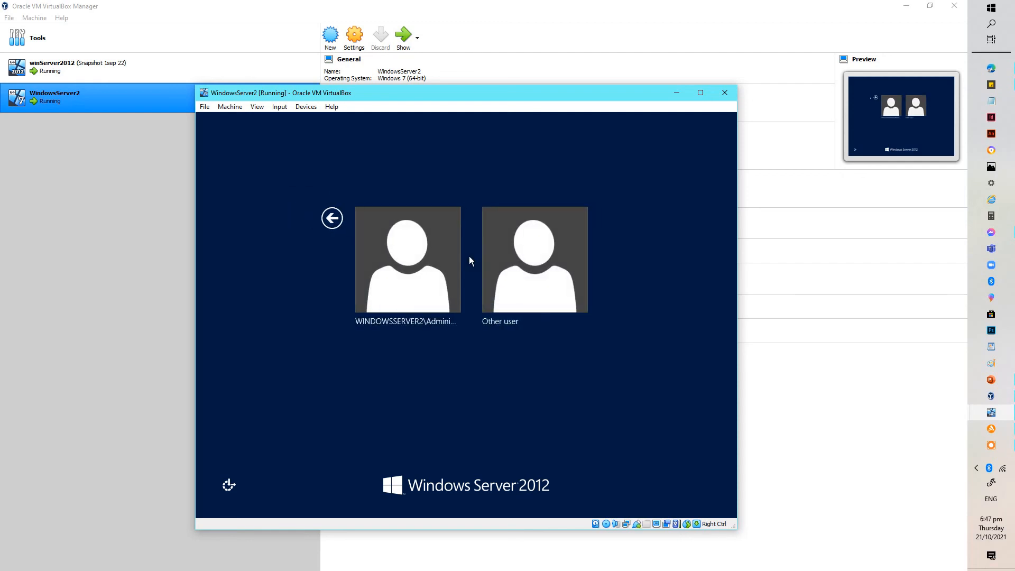
pyautogui.click(532, 268)
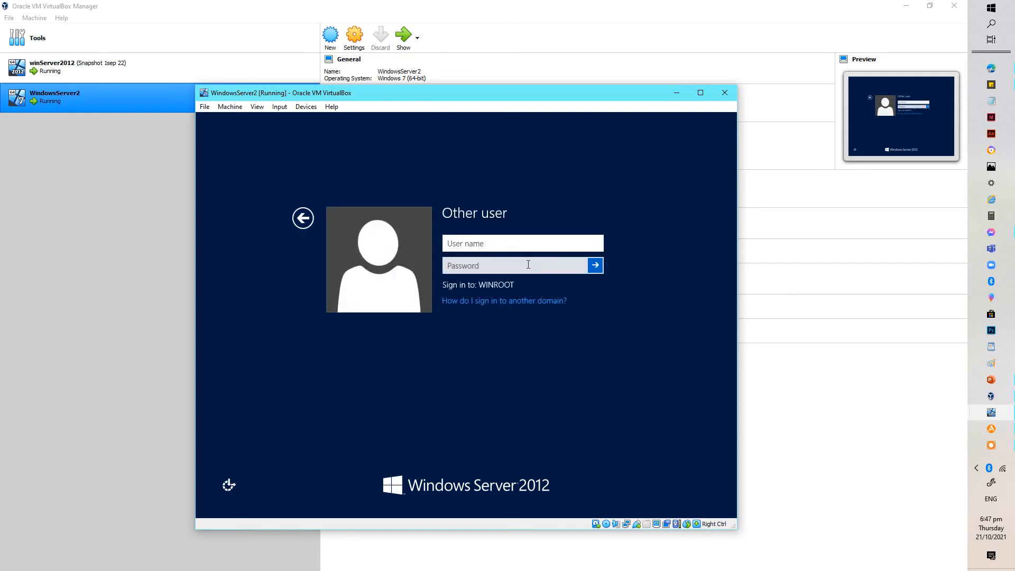
pyautogui.write('b')
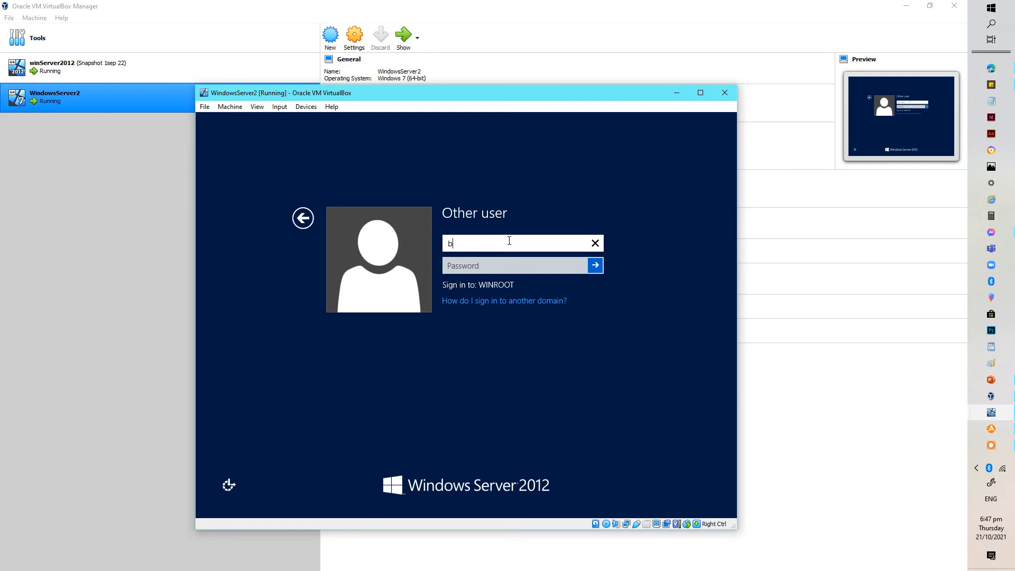
pyautogui.write('elle')
pyautogui.click(514, 266)
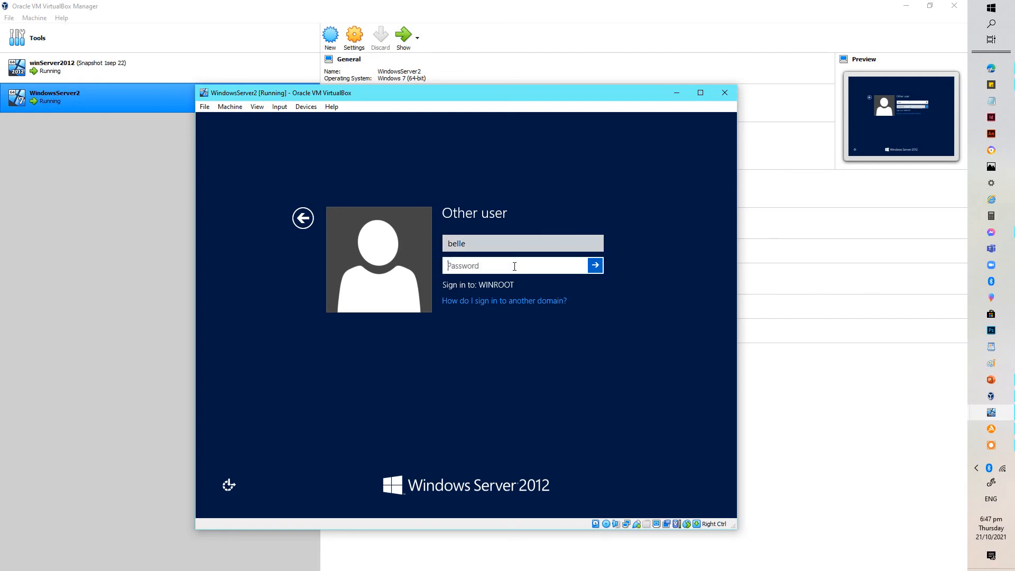
pyautogui.write('***********')
# Step: Submit the sign-in, enter and confirm a new password when prompted, and continue signing in
pyautogui.click(595, 265)
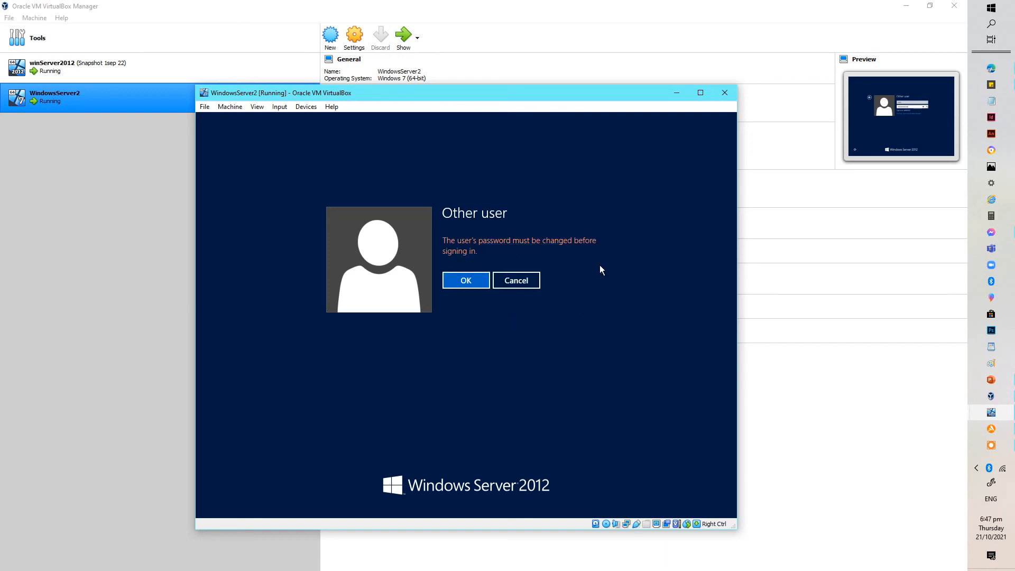
pyautogui.click(466, 281)
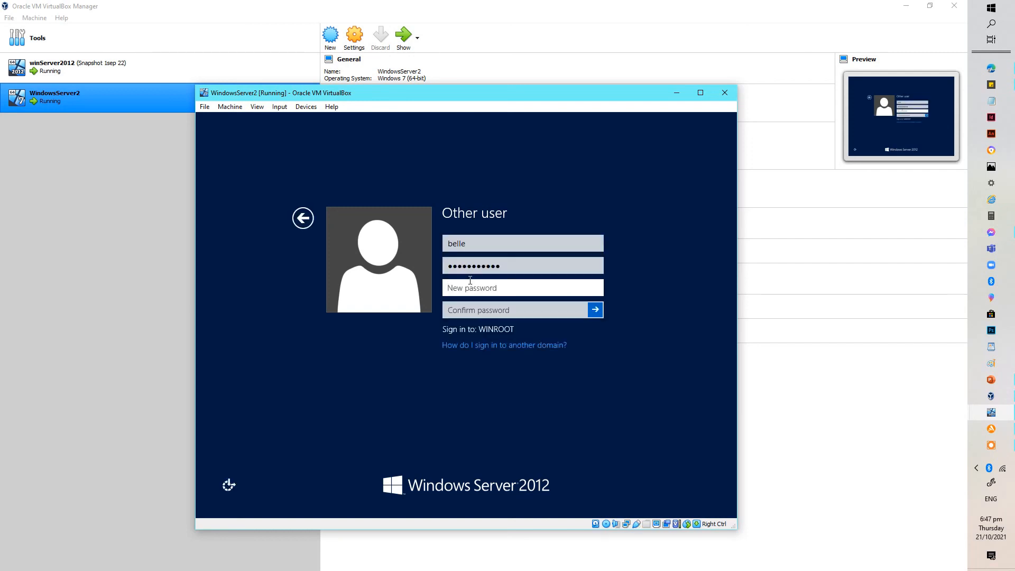
pyautogui.write('password123')
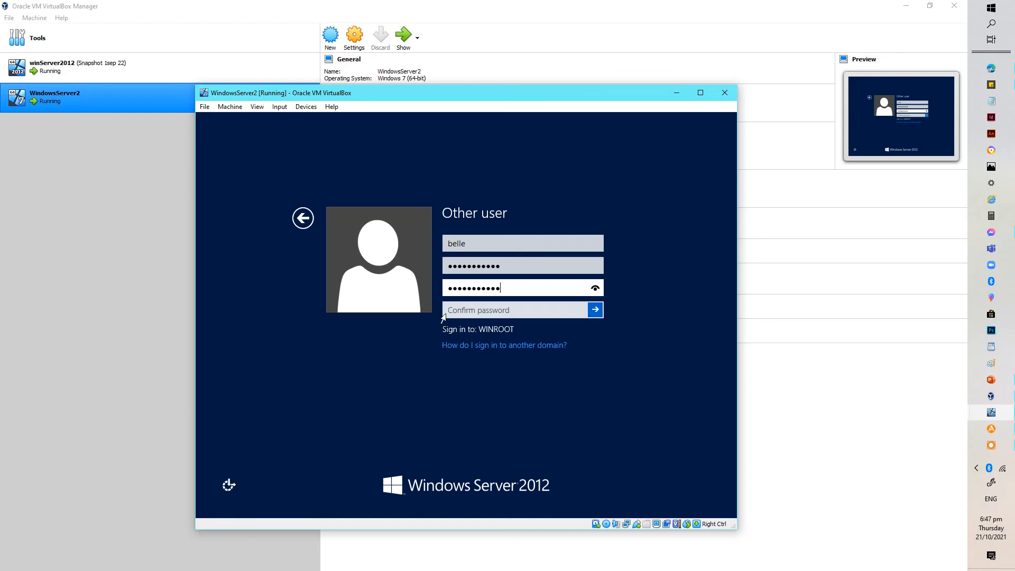
pyautogui.click(463, 310)
pyautogui.write('Pa')
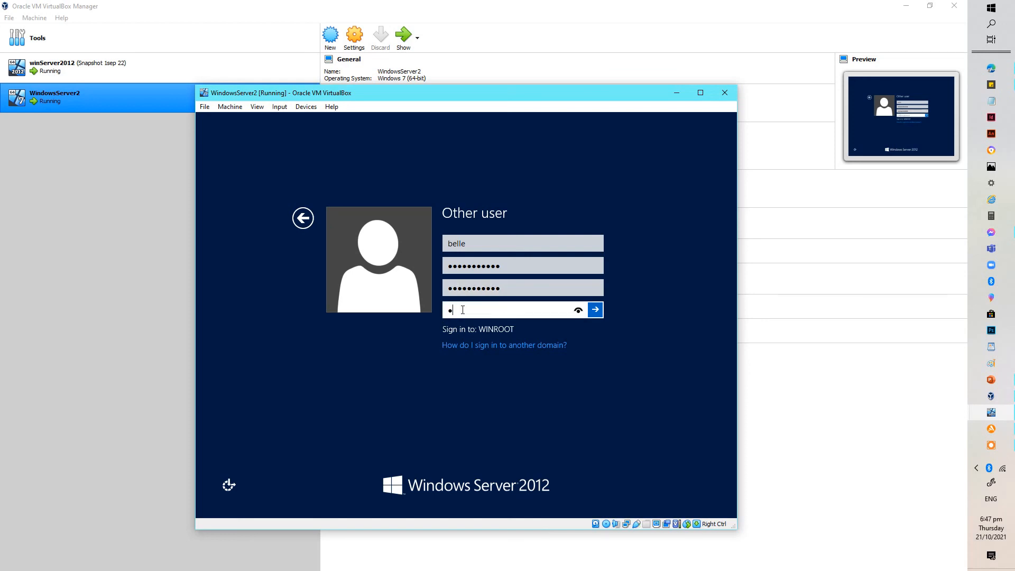
pyautogui.write('ssword123')
pyautogui.press('Return')
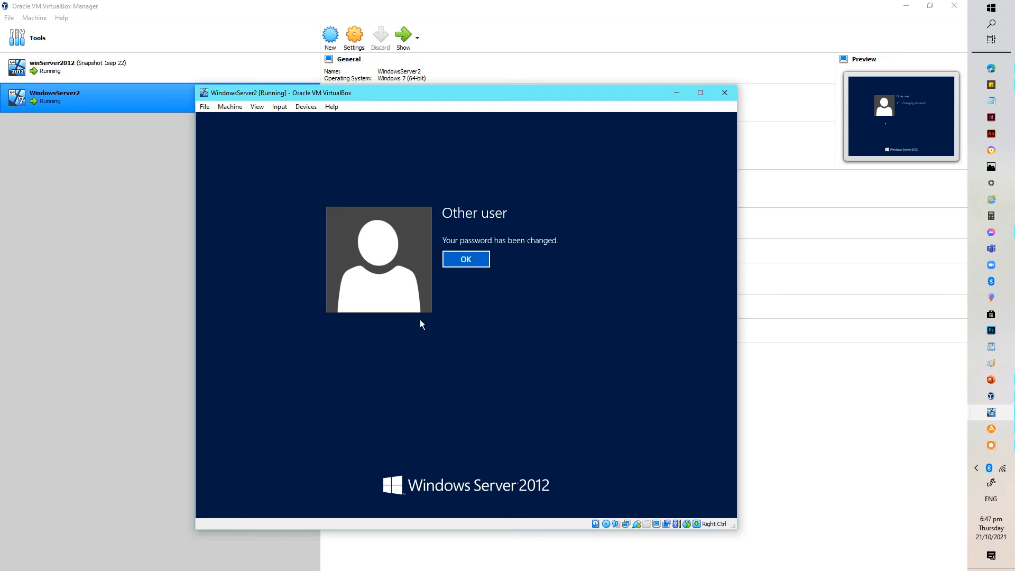
pyautogui.click(477, 261)
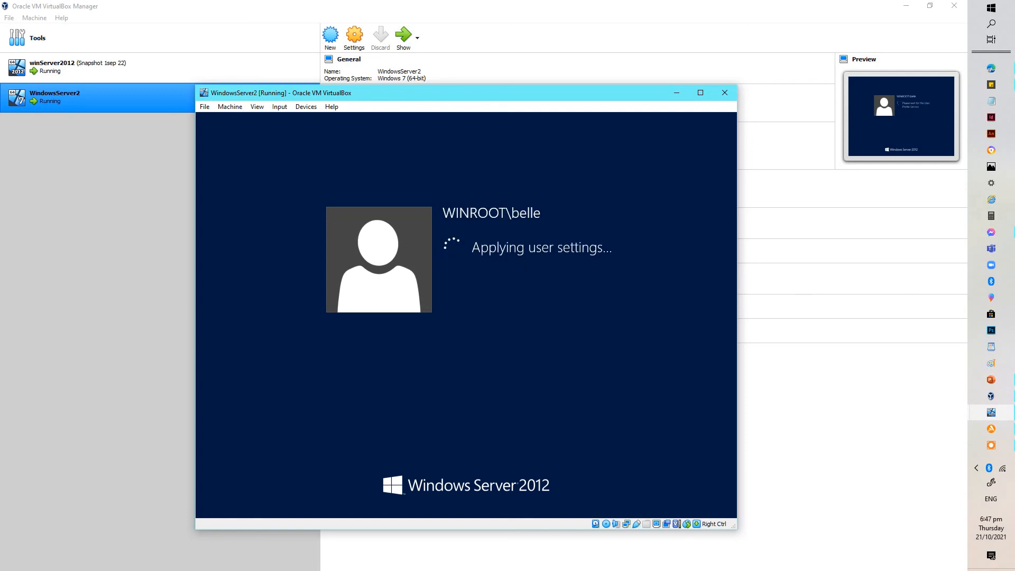